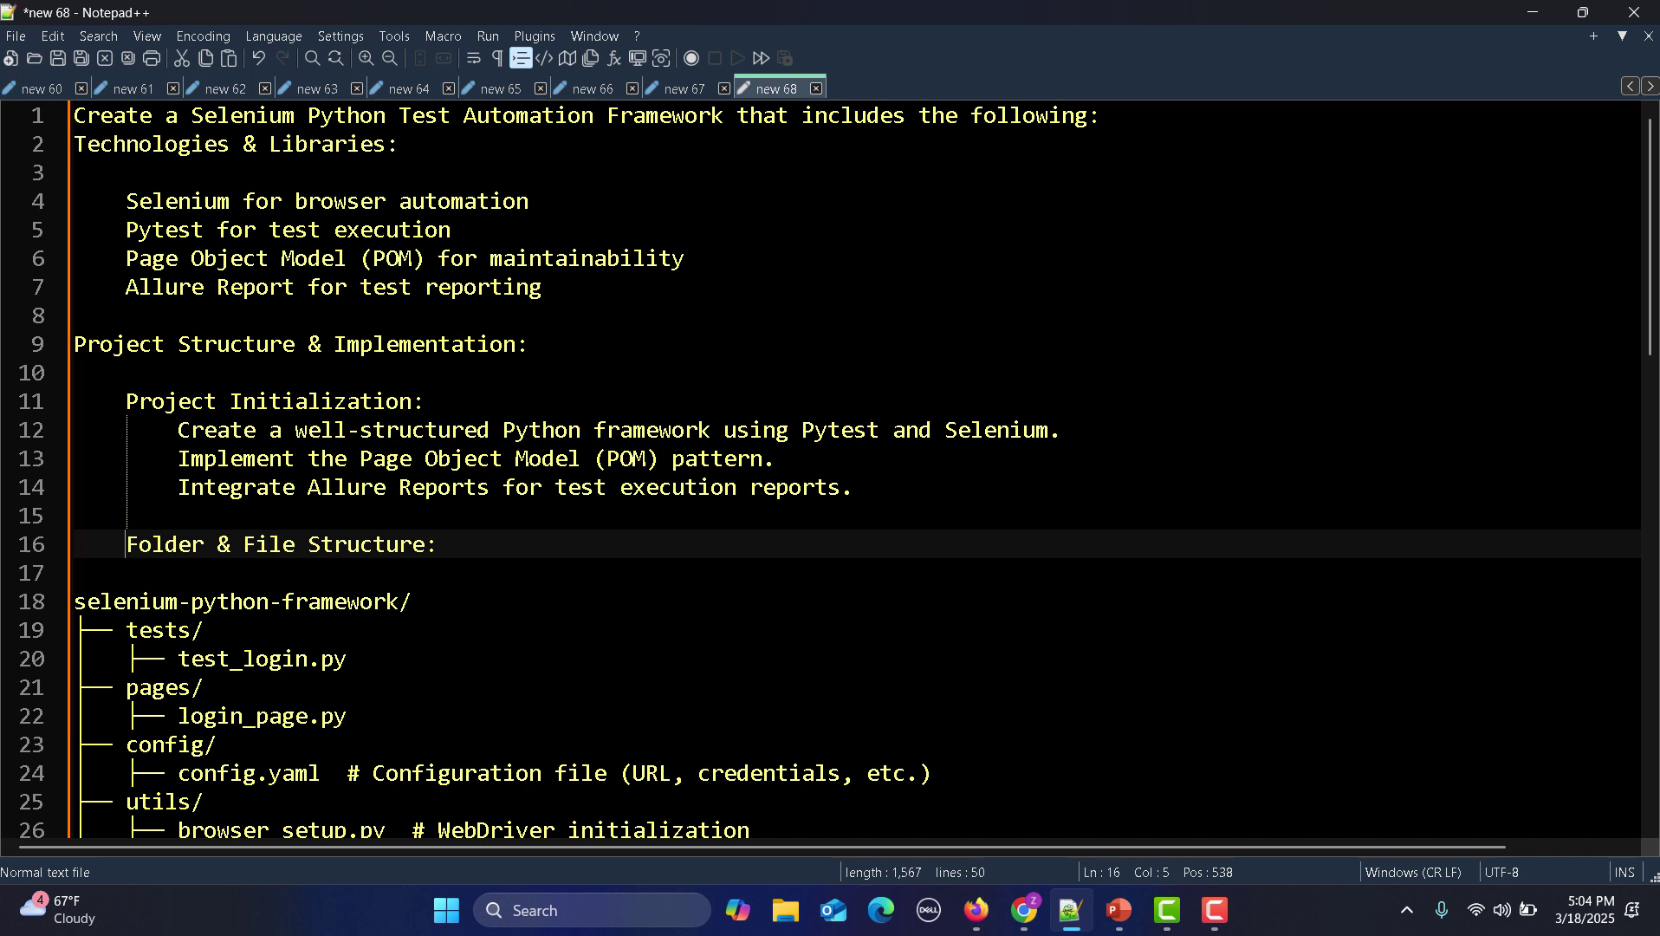
pyautogui.scroll(-1, 830, 467)
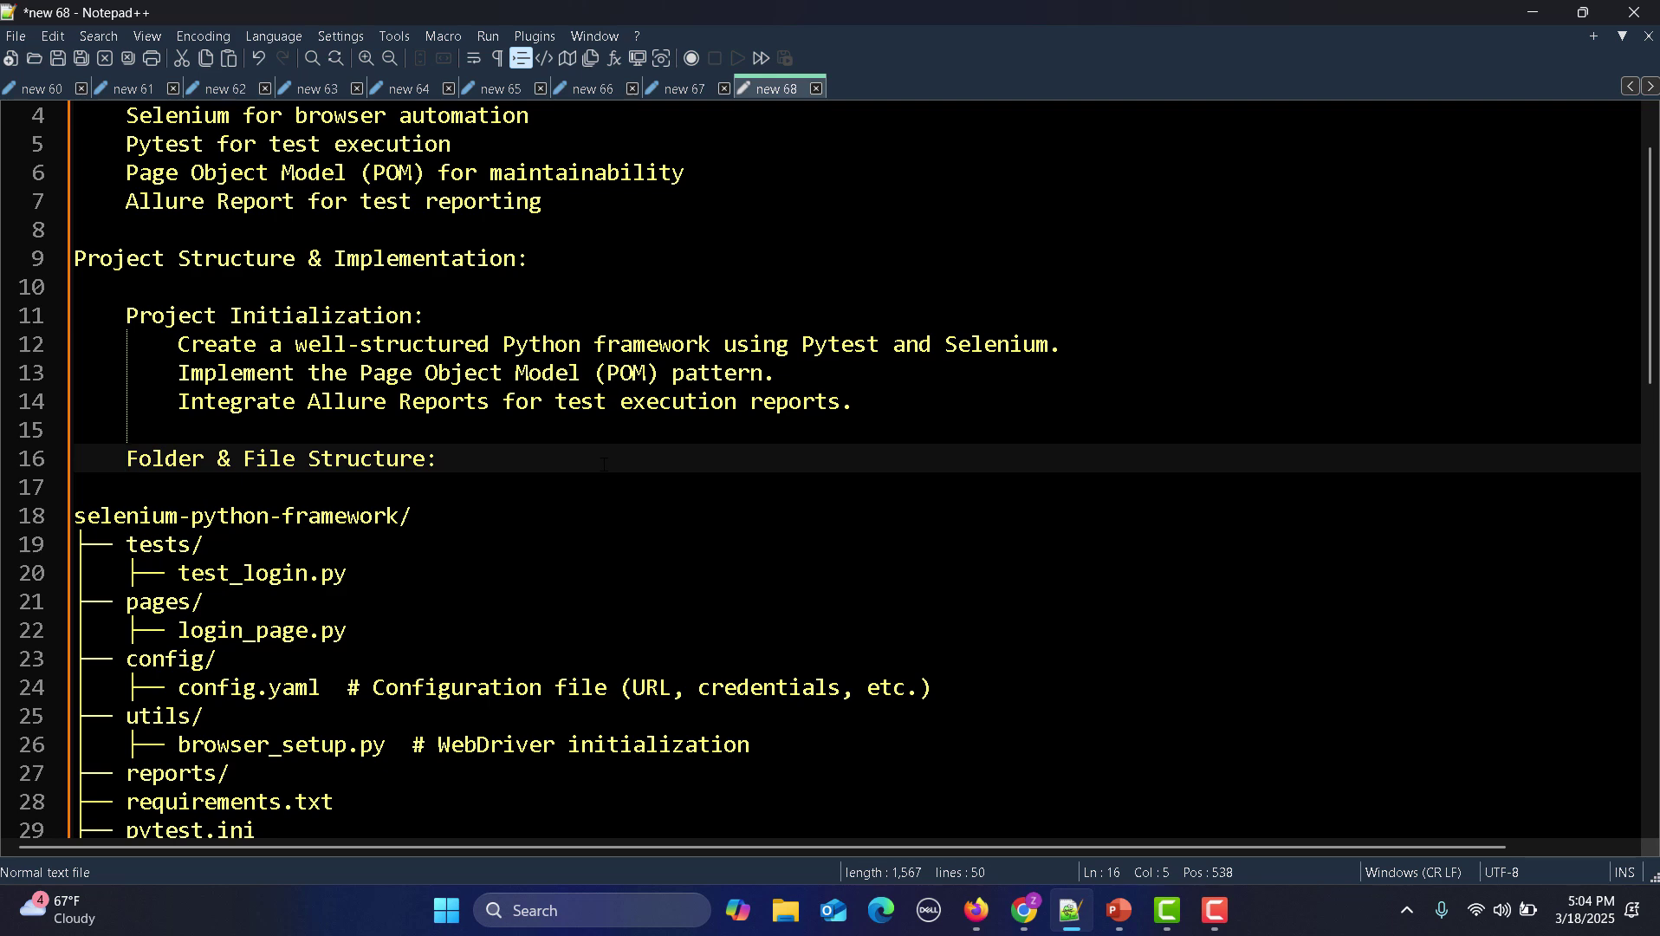
pyautogui.scroll(-1, 831, 467)
pyautogui.scroll(-1, 830, 467)
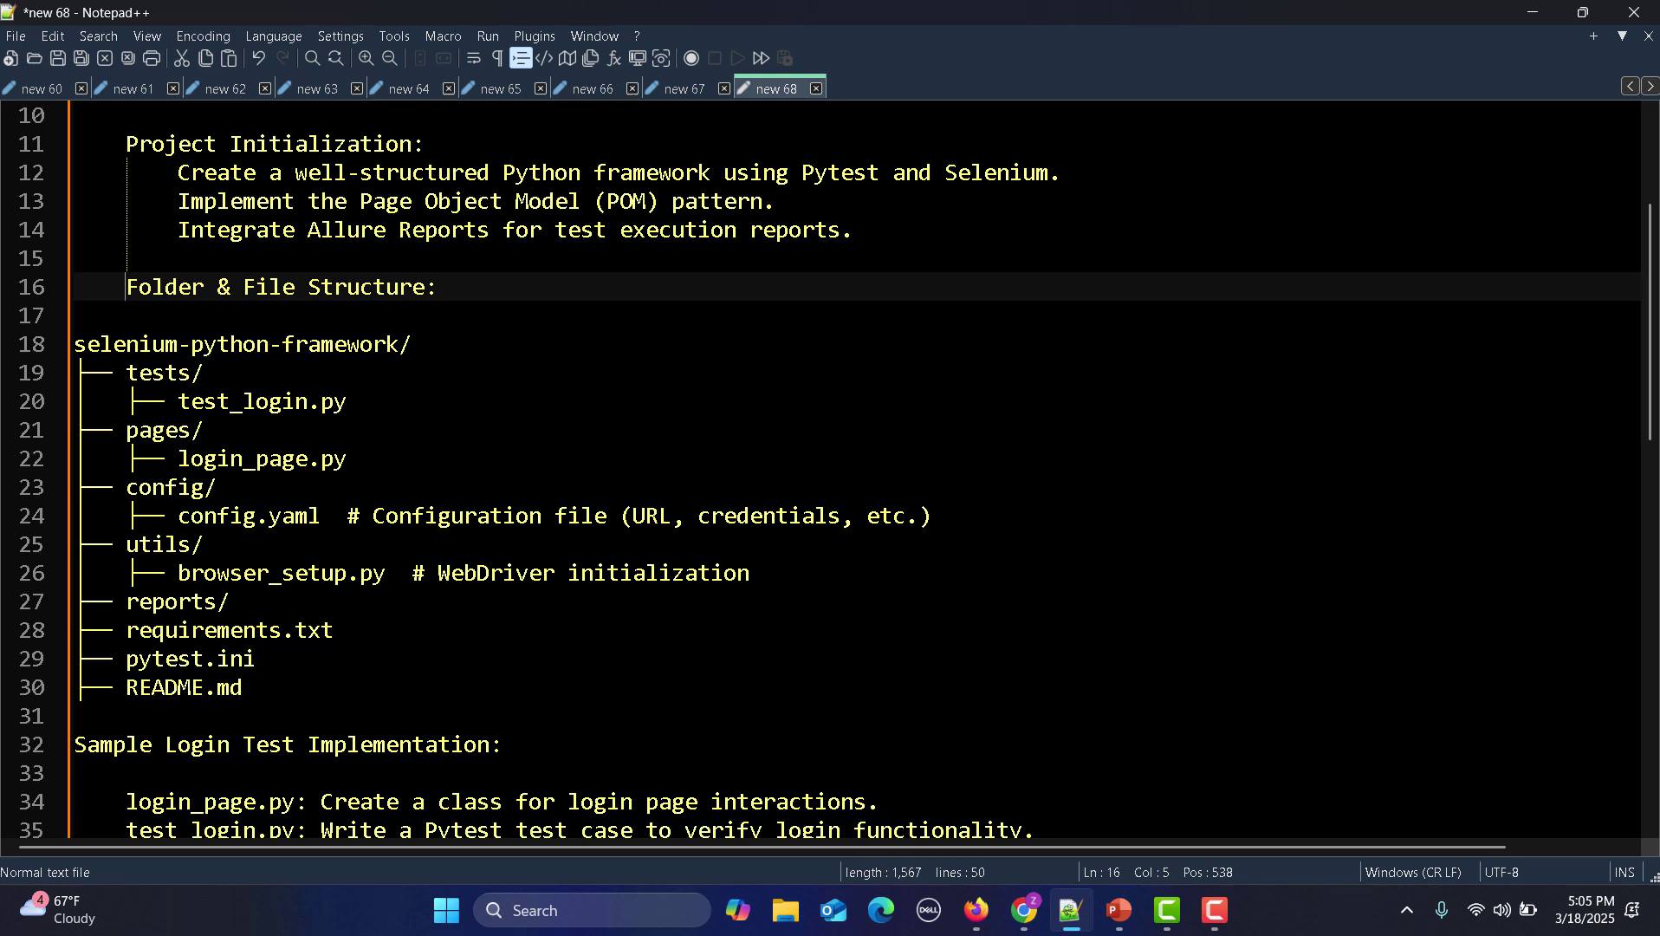
pyautogui.scroll(-1, 830, 467)
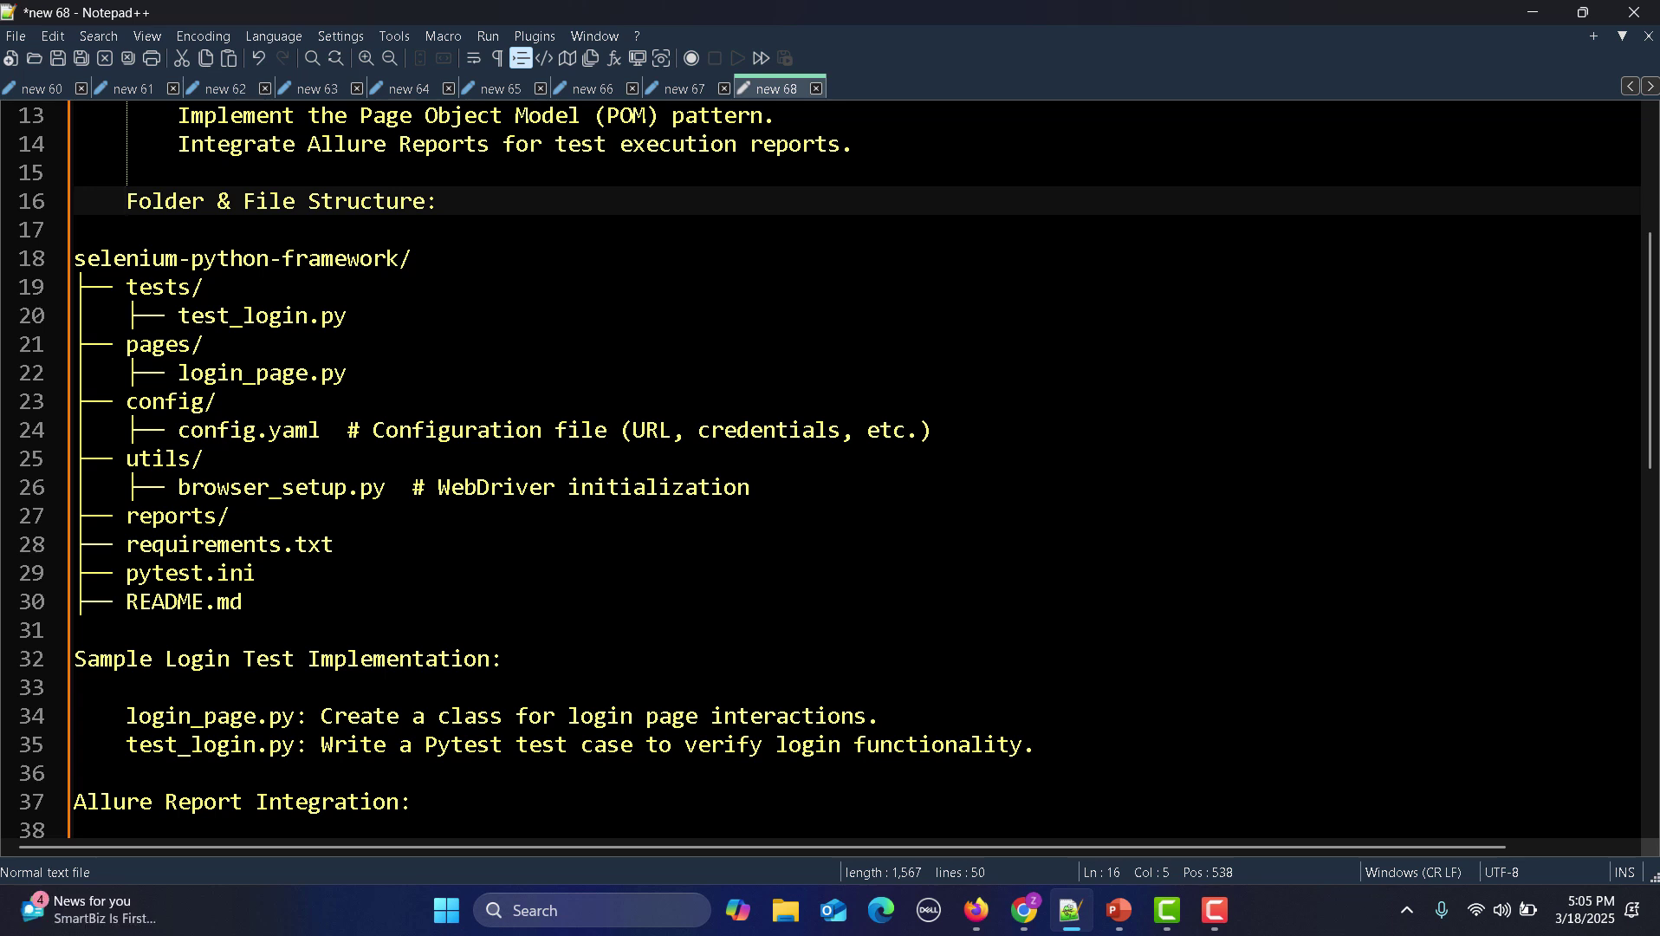
pyautogui.scroll(-1, 830, 467)
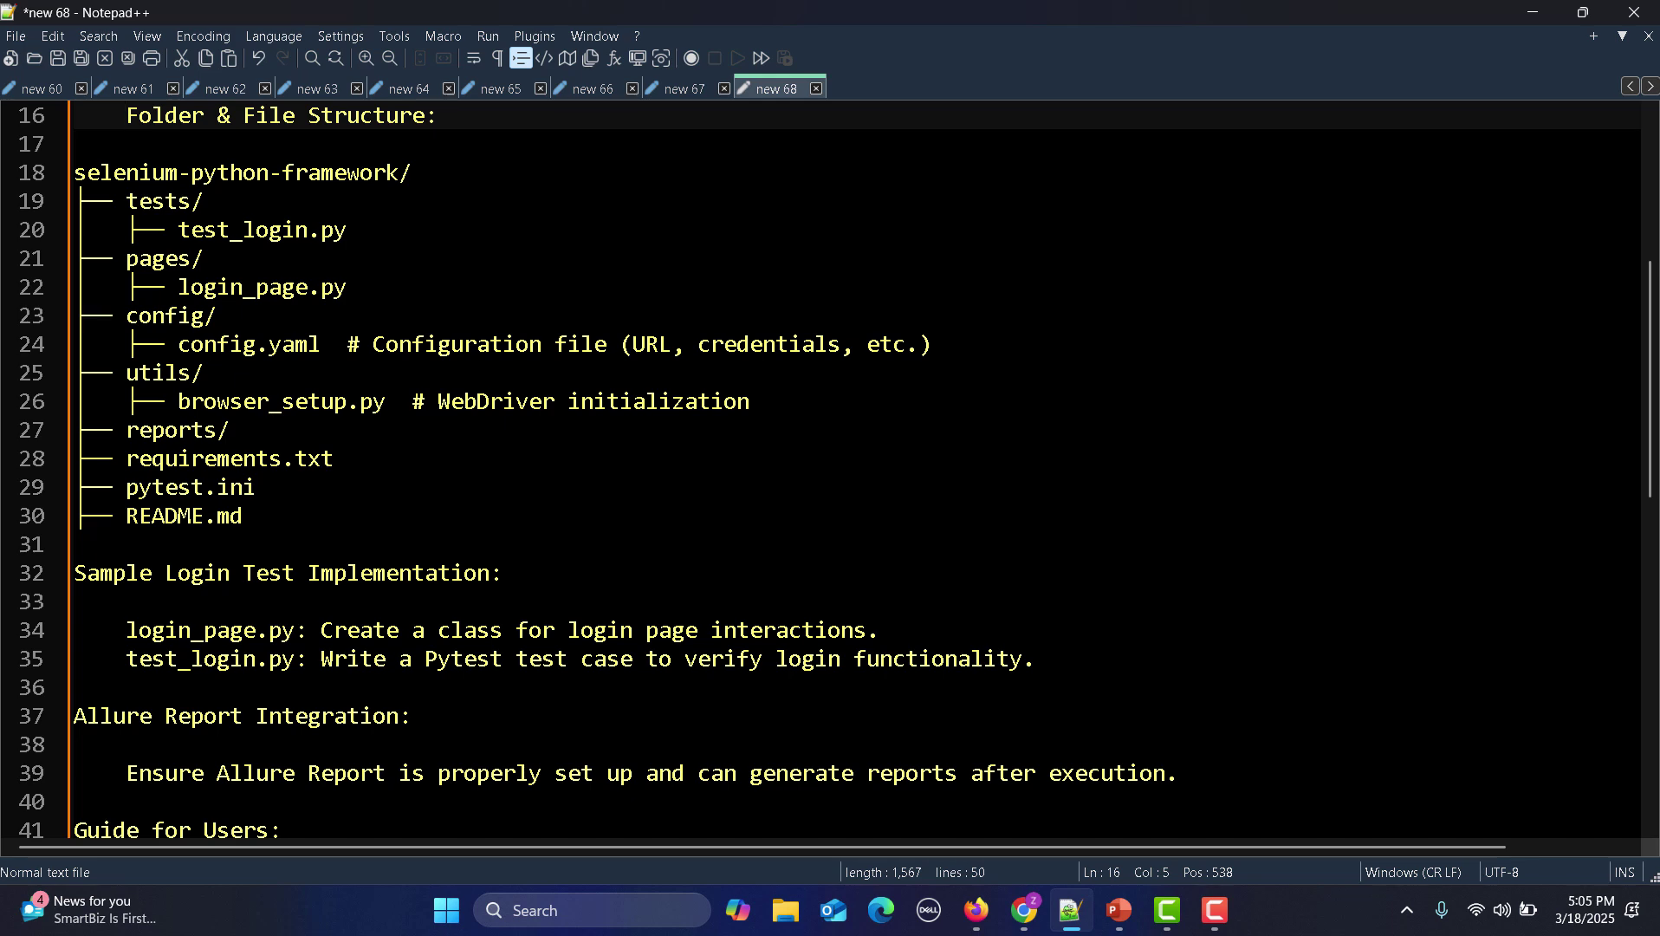
pyautogui.scroll(-1, 830, 467)
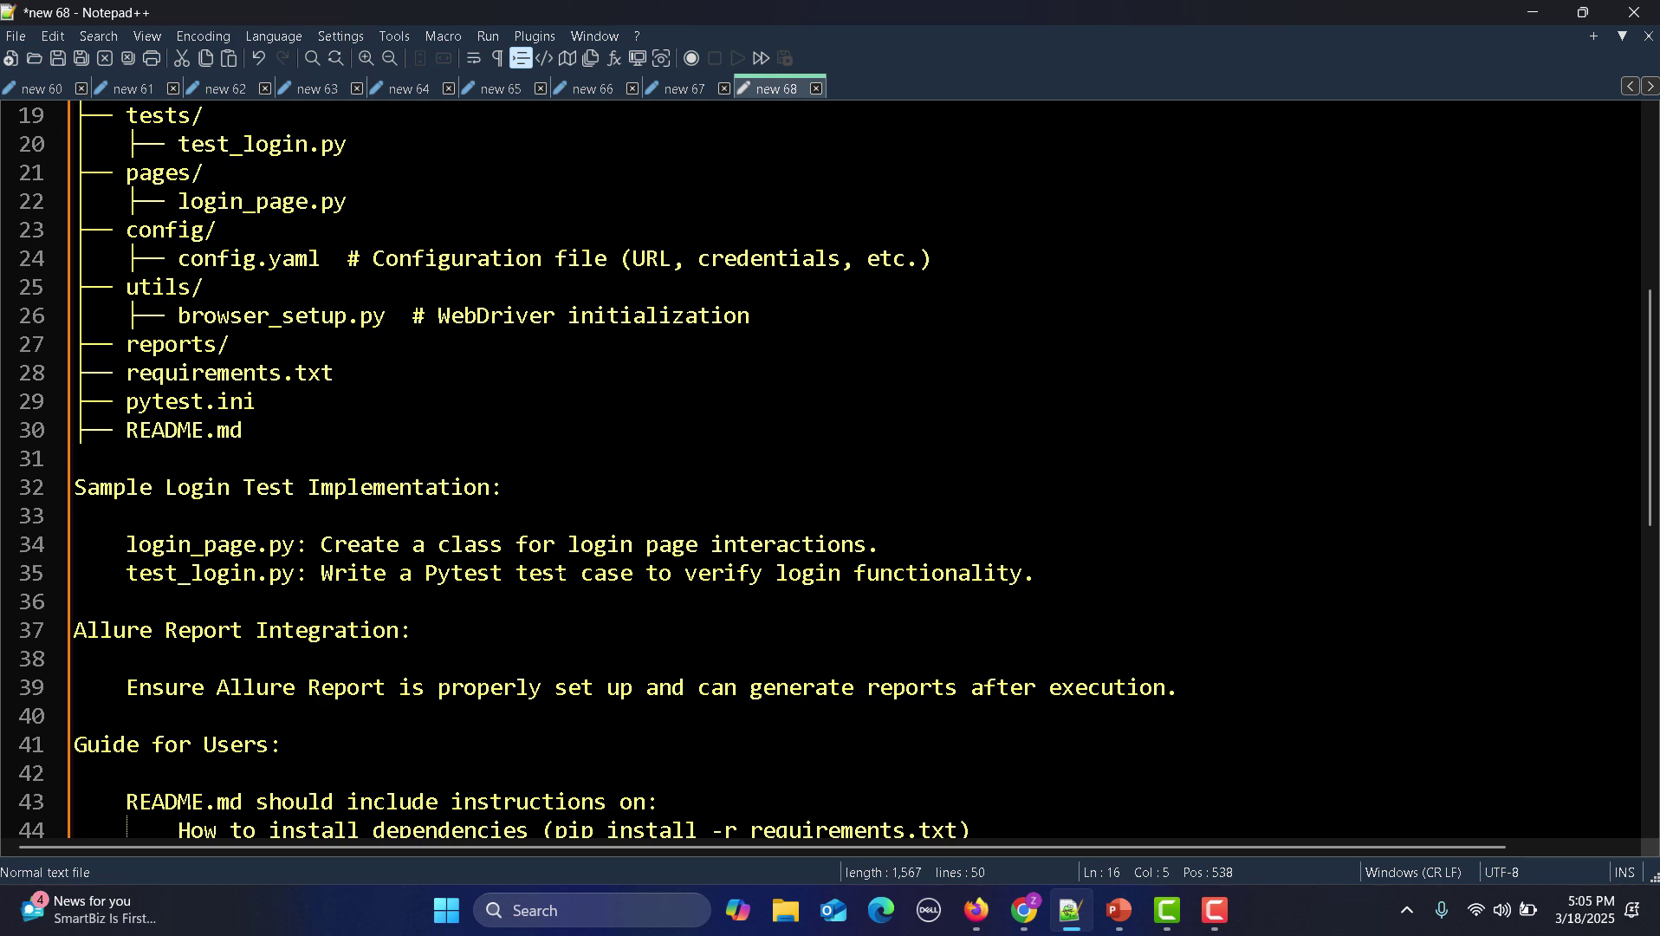
pyautogui.scroll(-1, 830, 467)
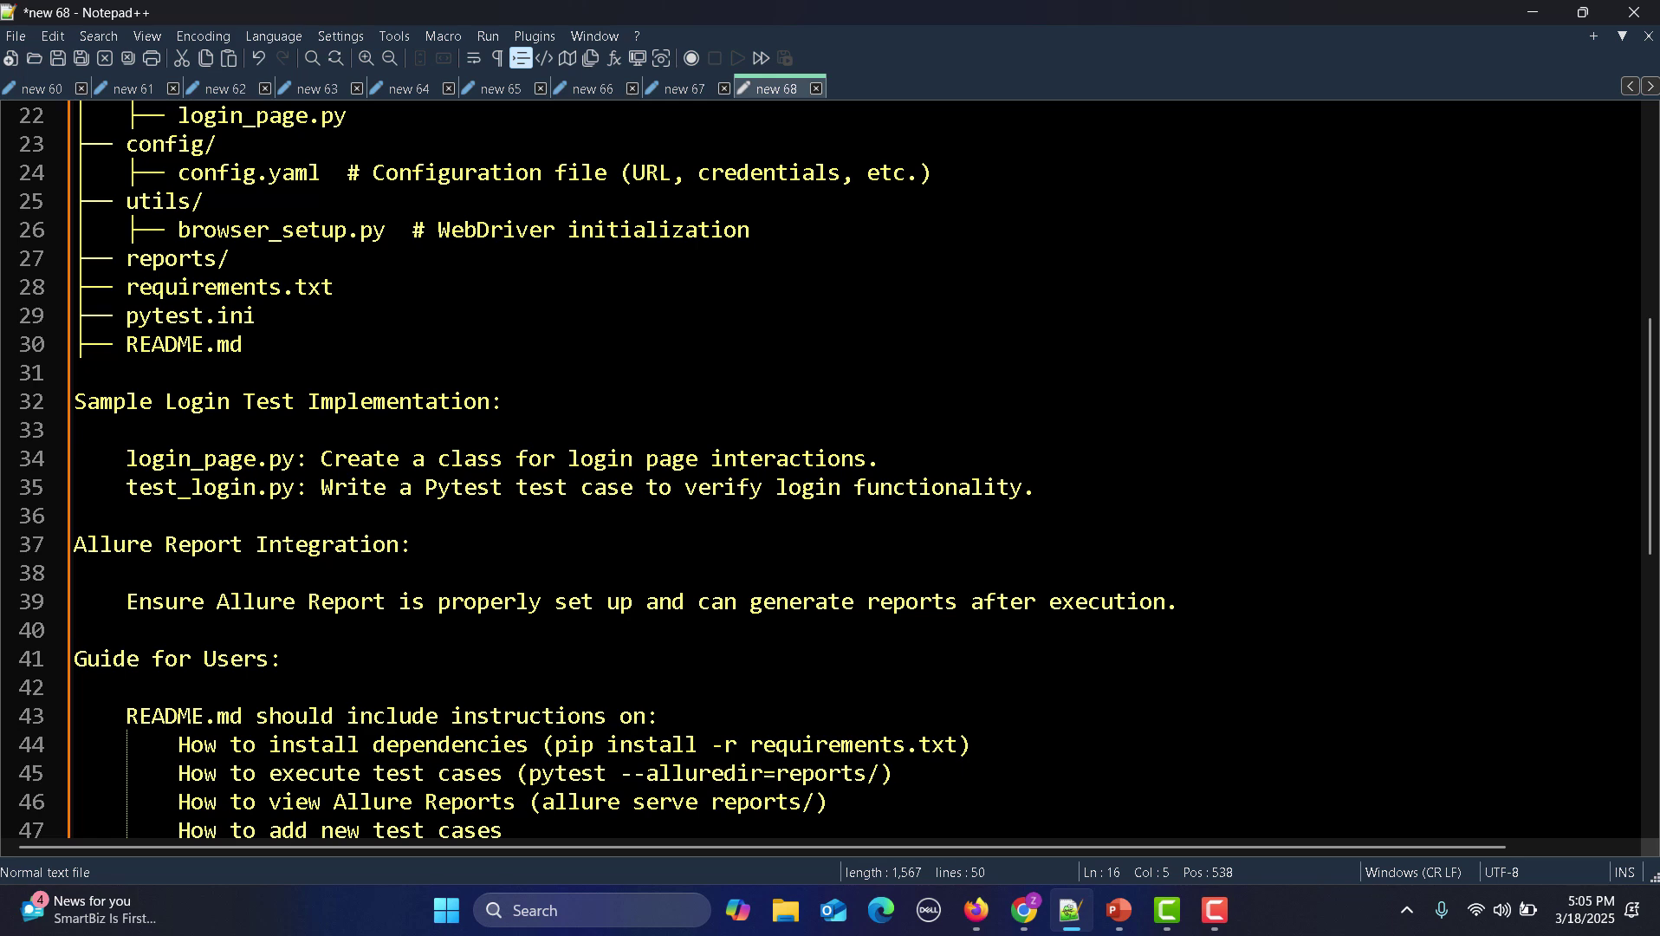
pyautogui.scroll(-1, 830, 467)
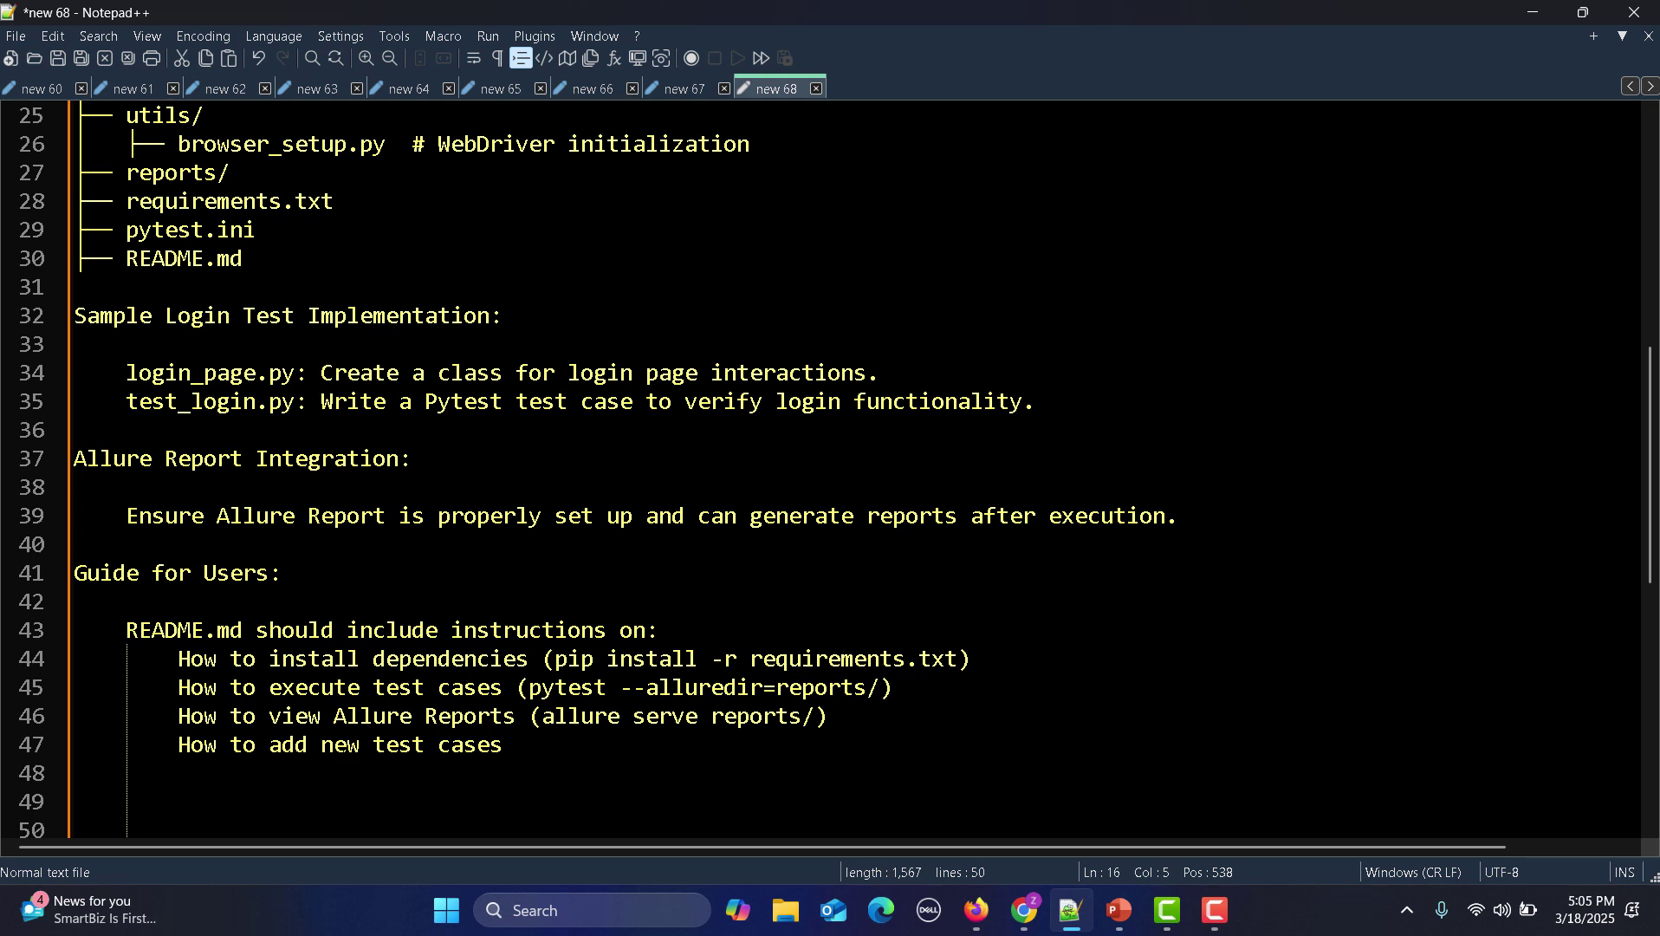
pyautogui.scroll(-1, 619, 518)
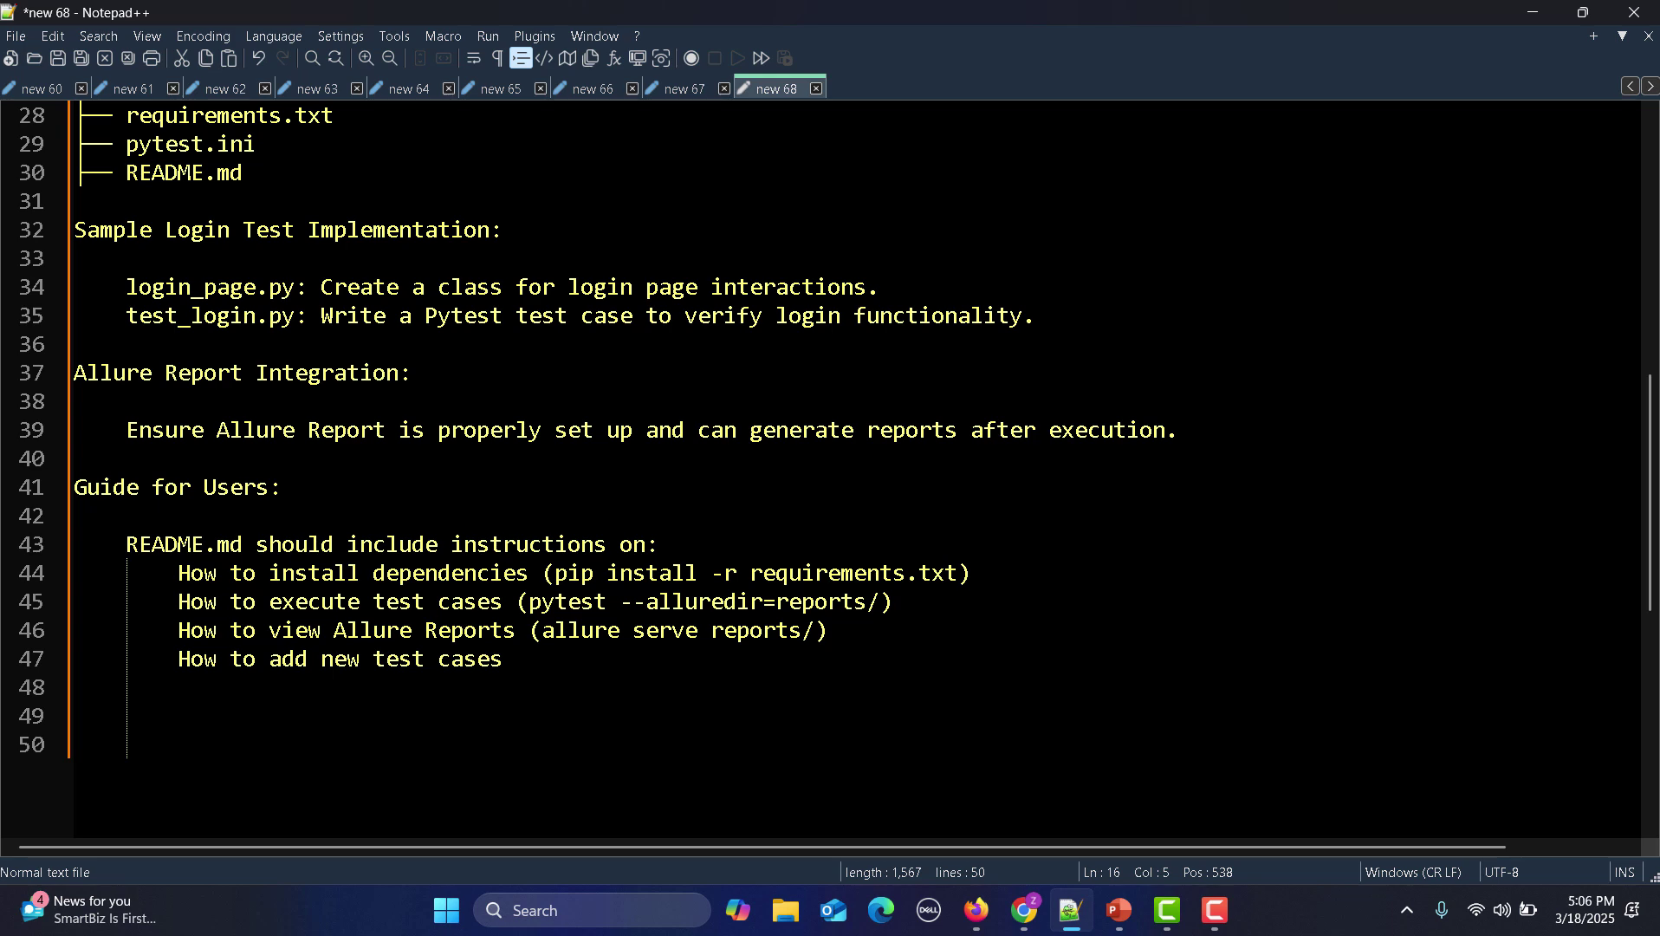
pyautogui.scroll(1, 619, 519)
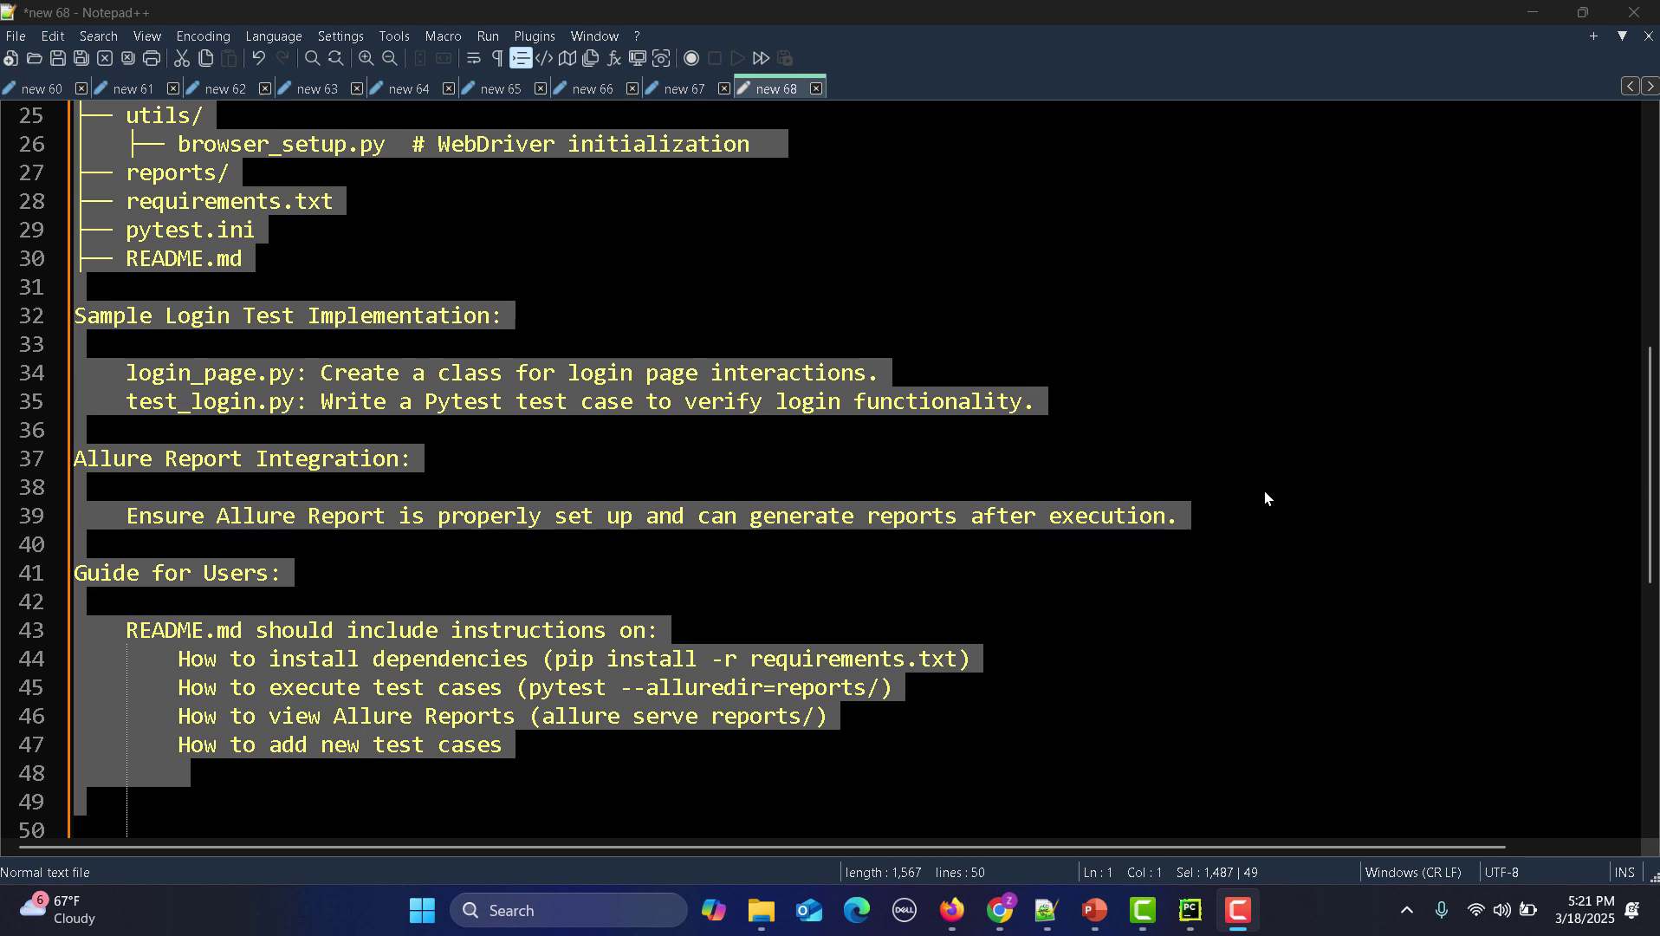
# Switch to the Firefox window showing the Claude Selenium framework chat.
pyautogui.click(953, 910)
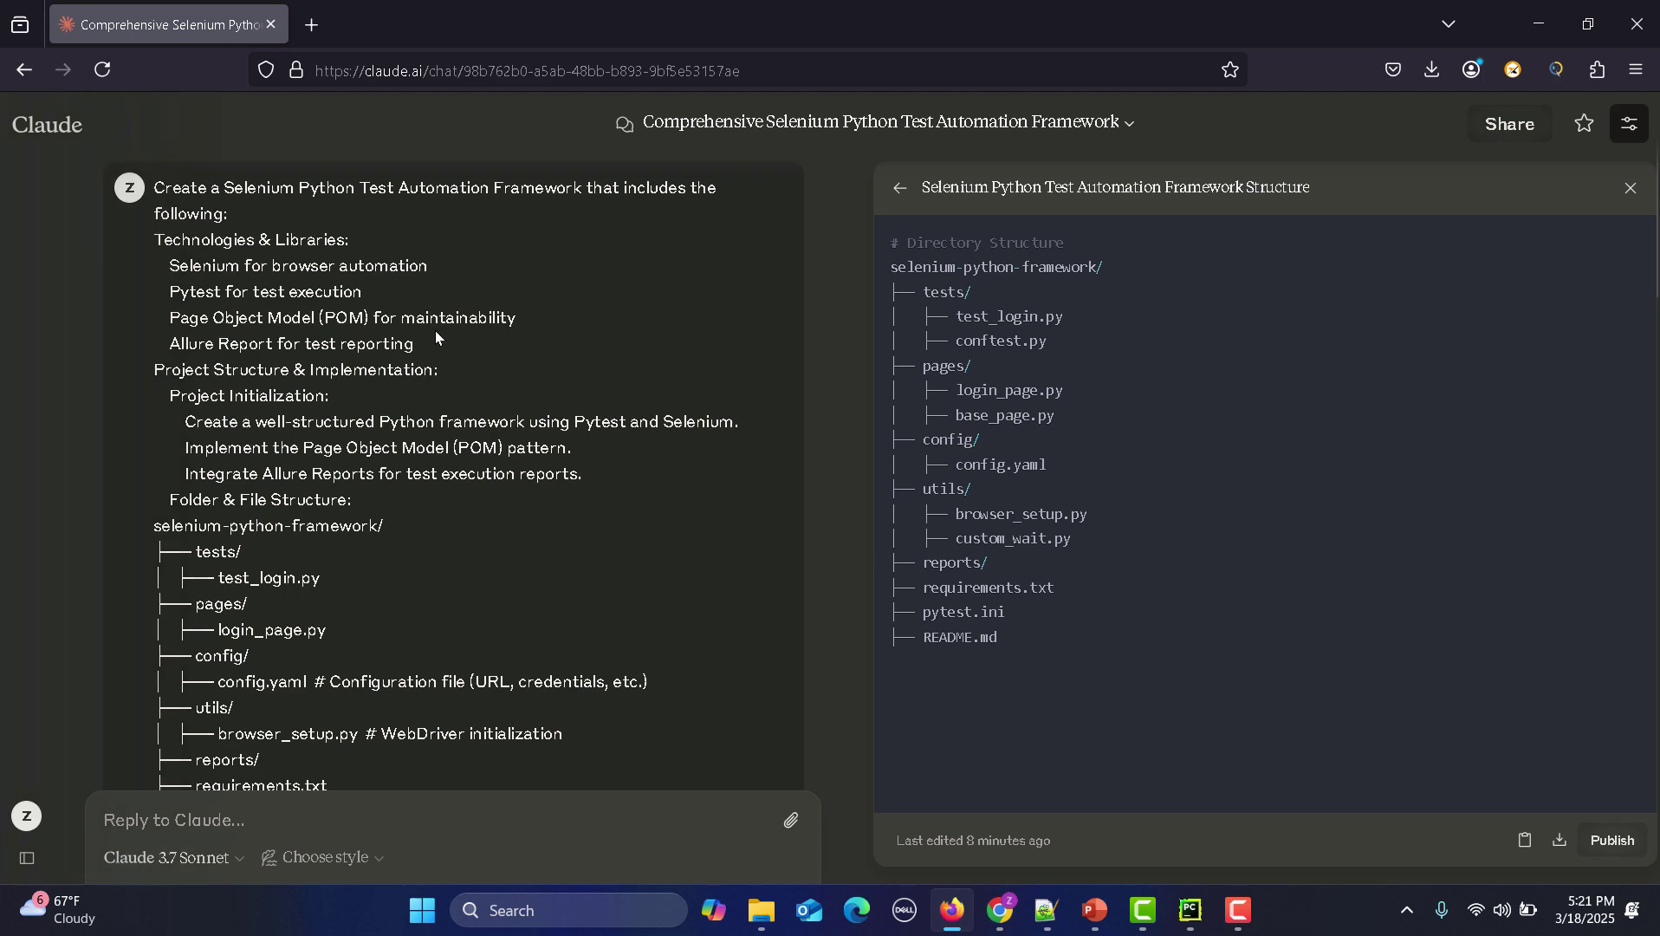
pyautogui.scroll(-3, 434, 330)
pyautogui.scroll(-3, 434, 330)
pyautogui.scroll(-3, 434, 330)
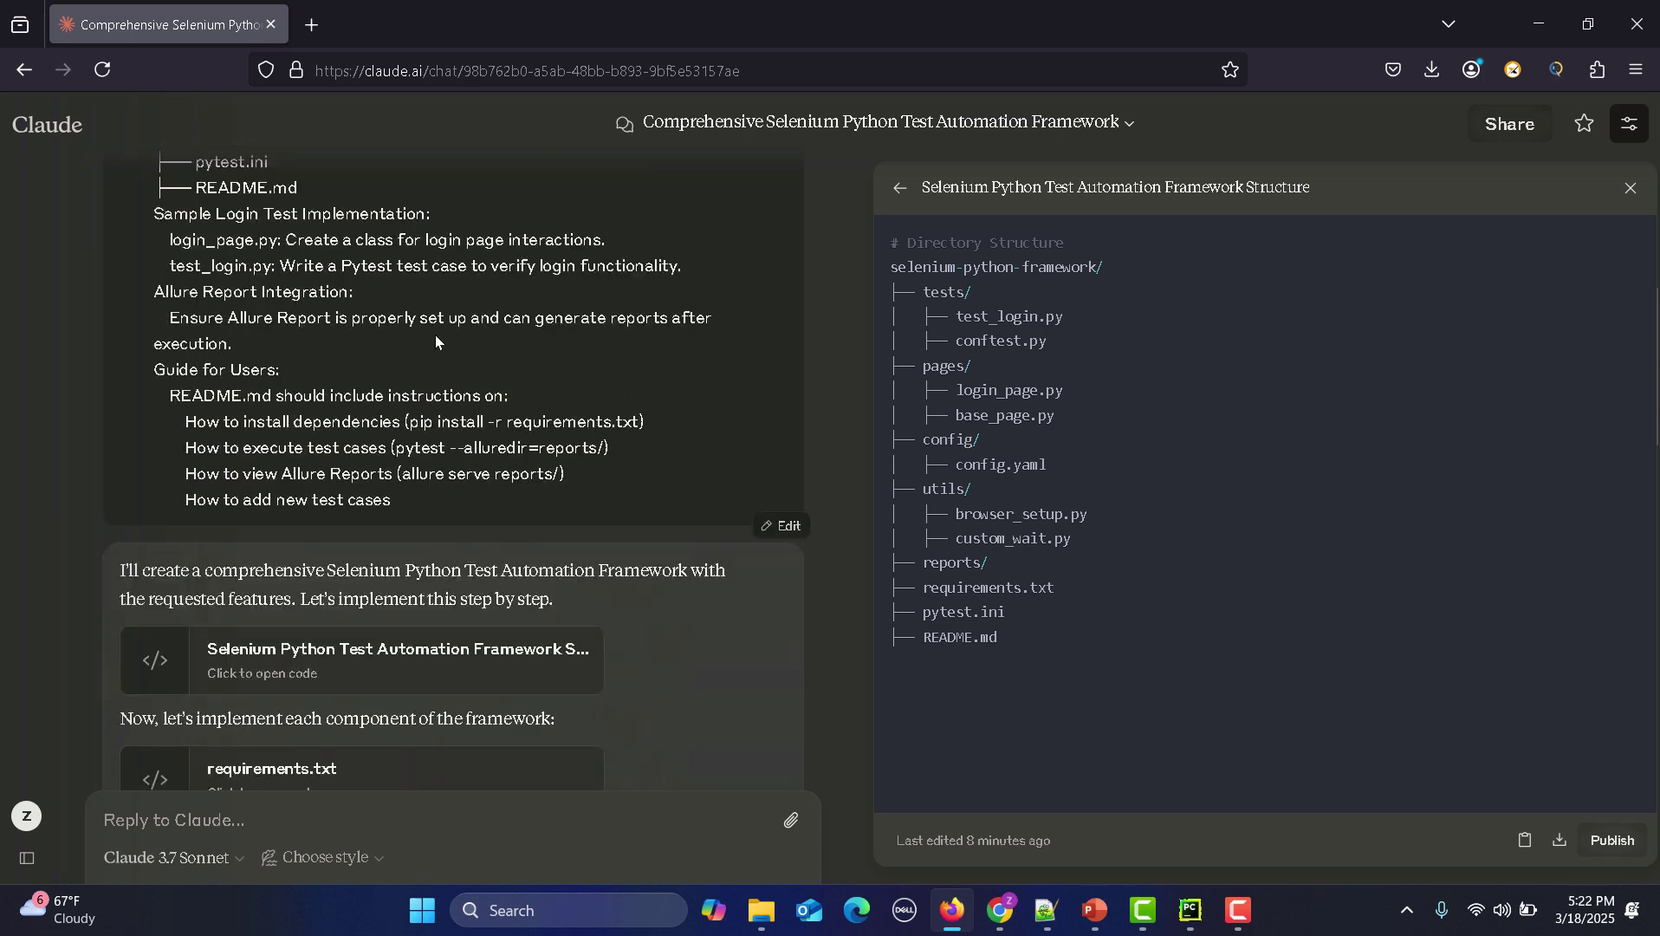
pyautogui.scroll(-1, 434, 335)
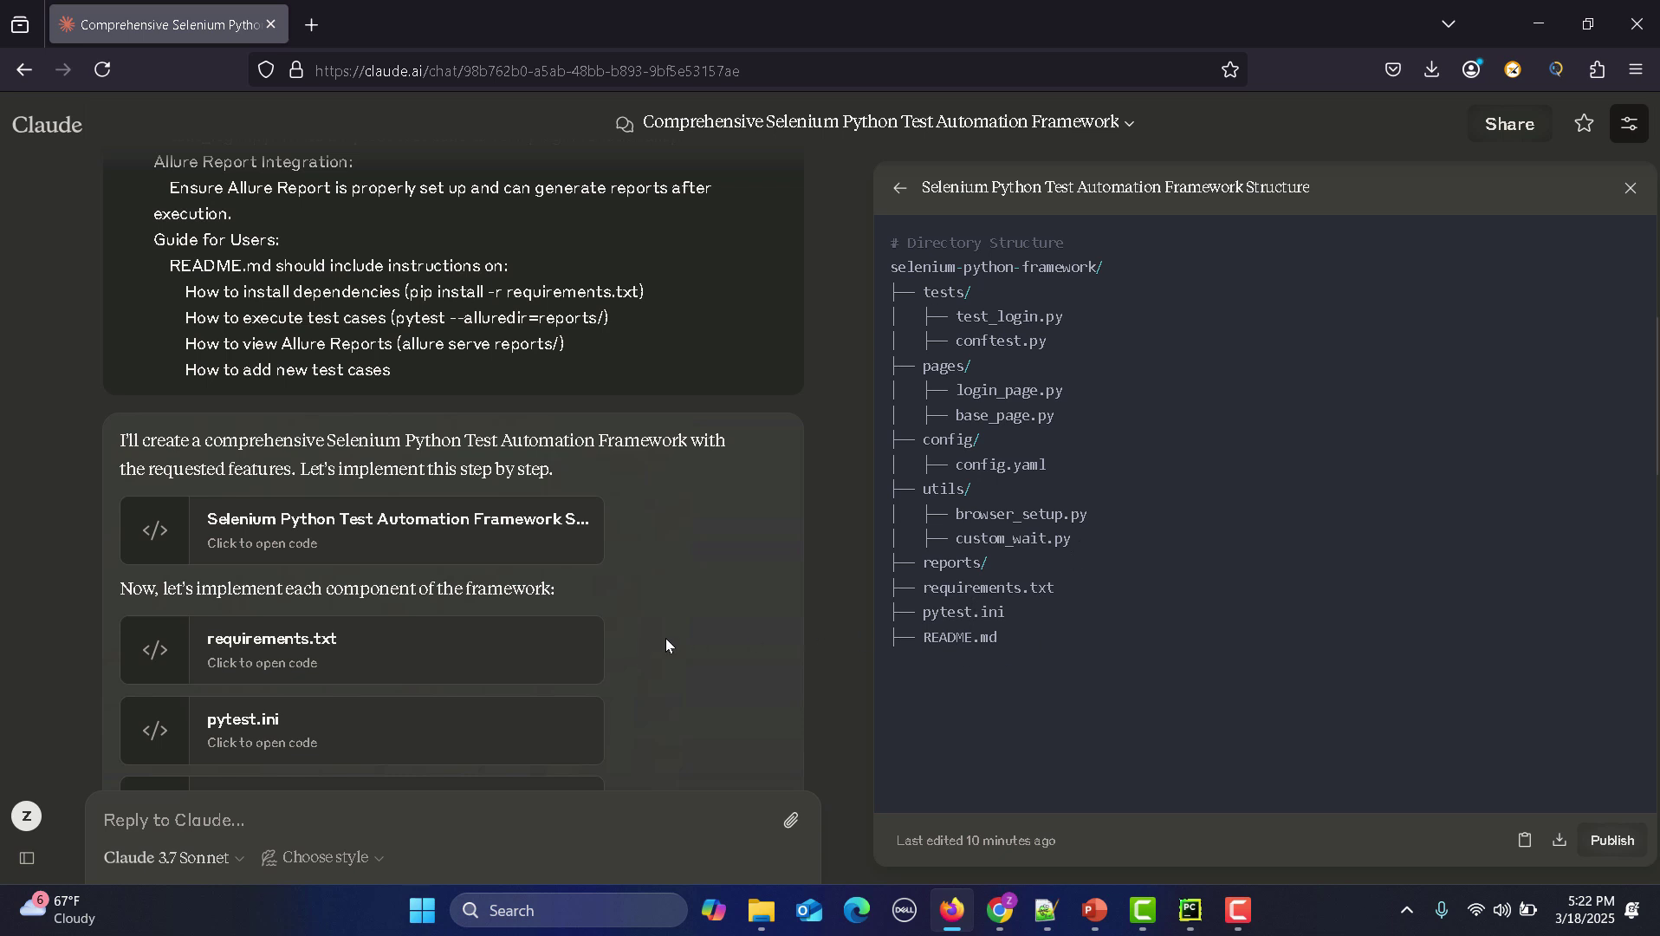
pyautogui.click(447, 672)
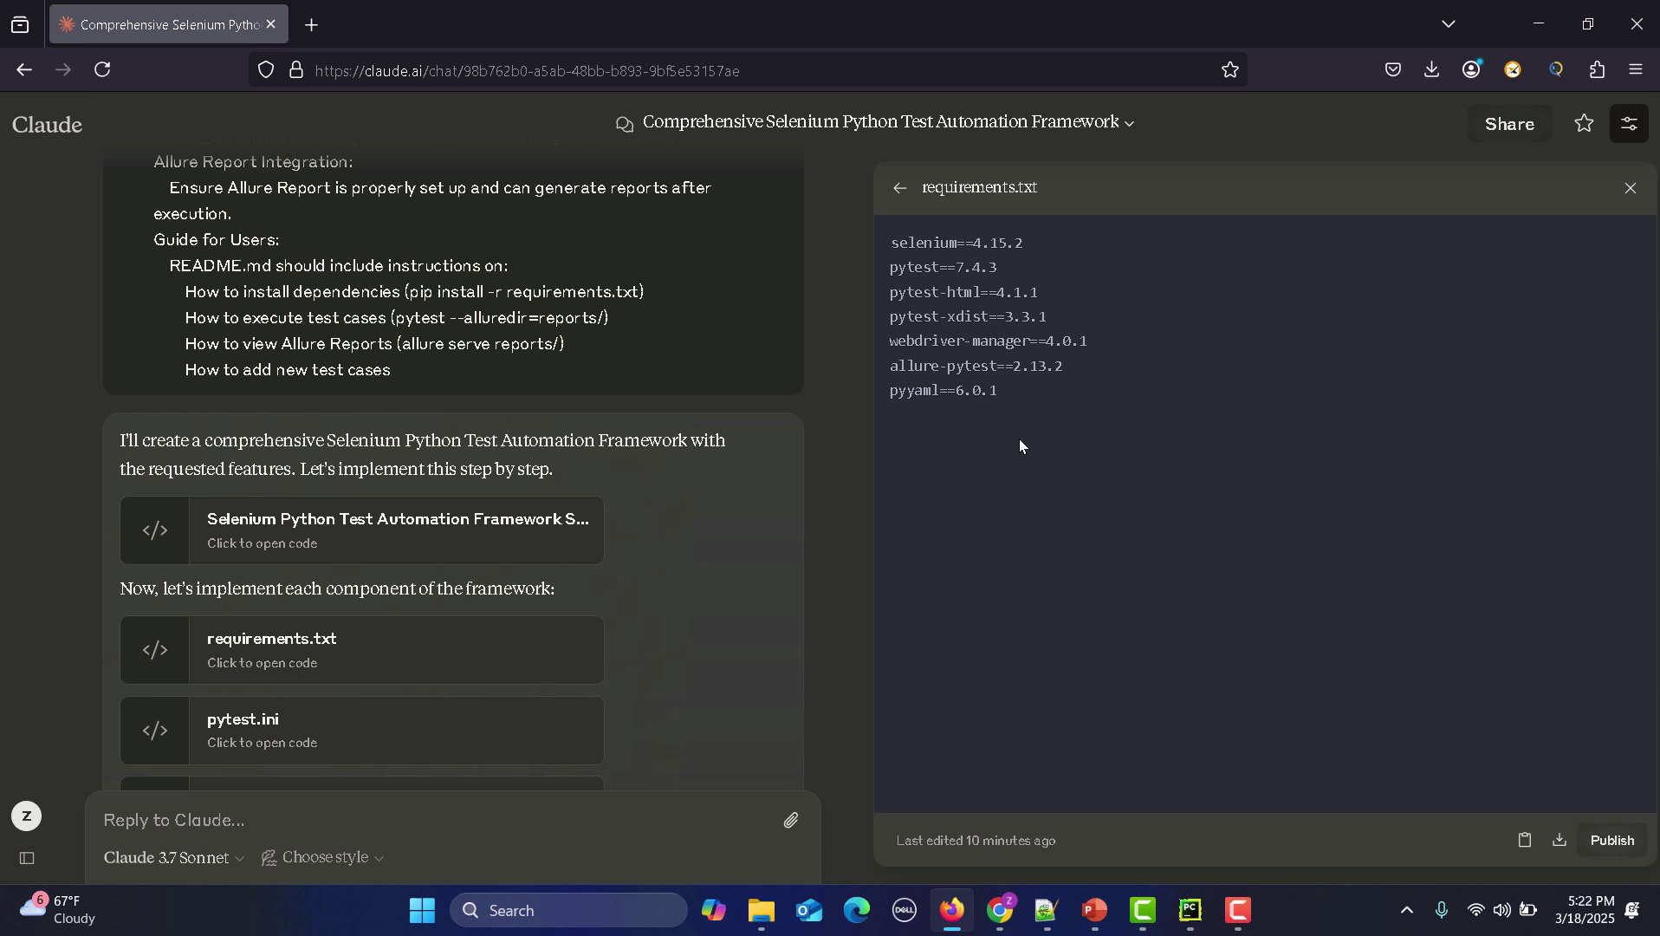
pyautogui.click(421, 727)
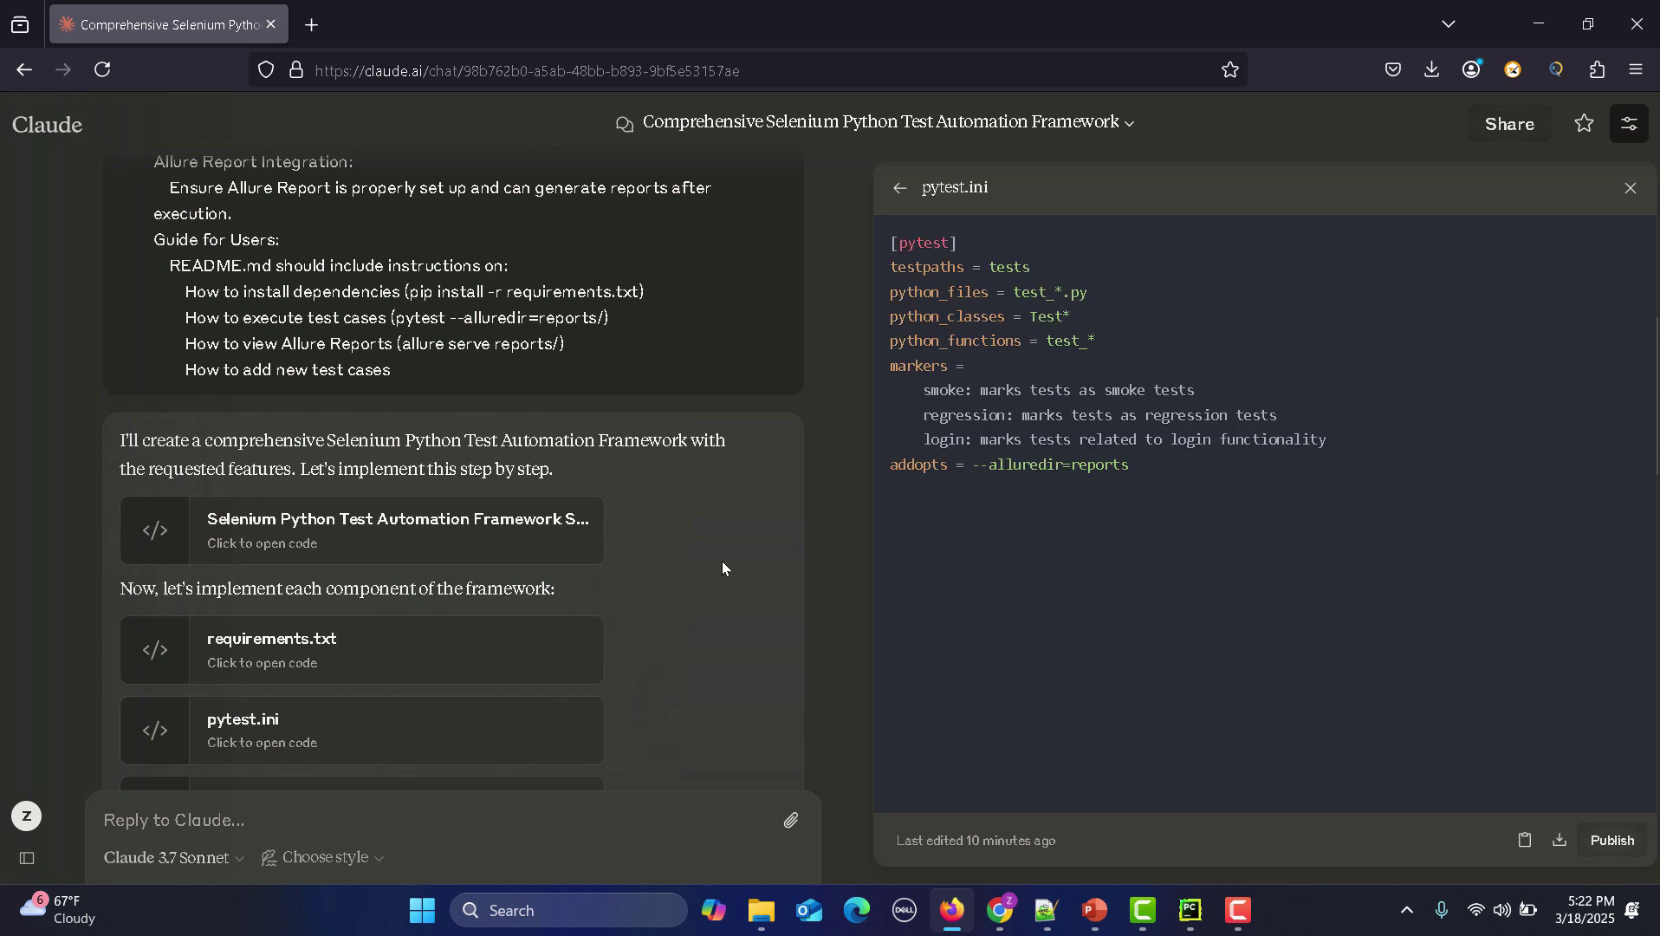
pyautogui.scroll(-1, 723, 559)
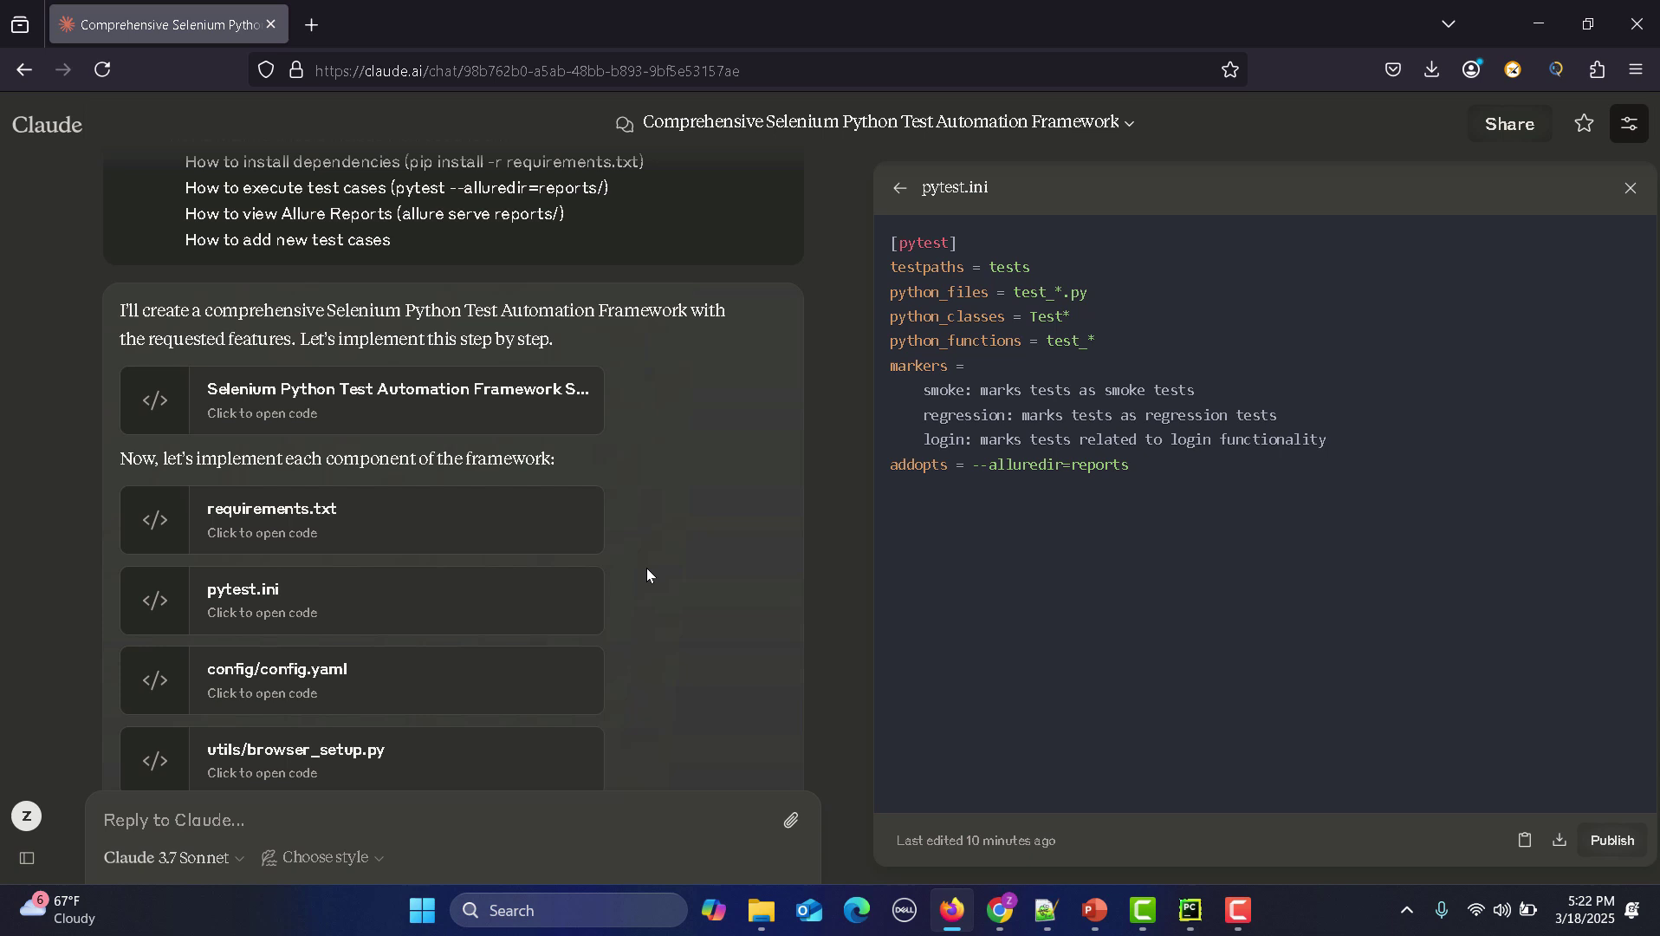
pyautogui.click(410, 675)
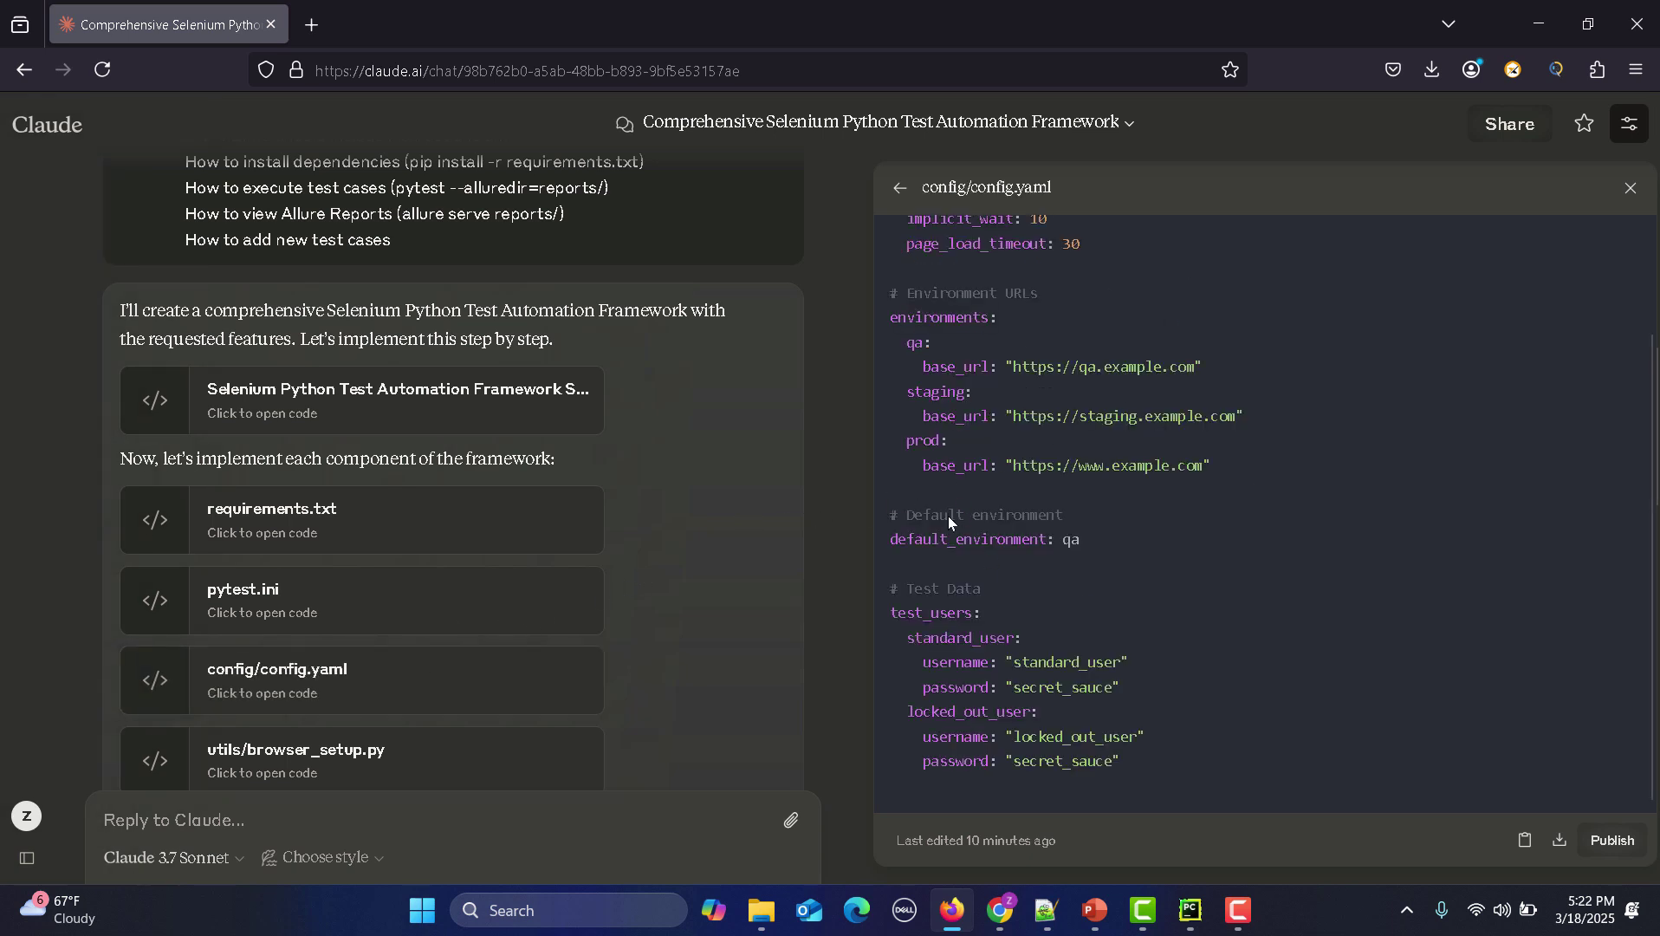
pyautogui.scroll(-2, 519, 544)
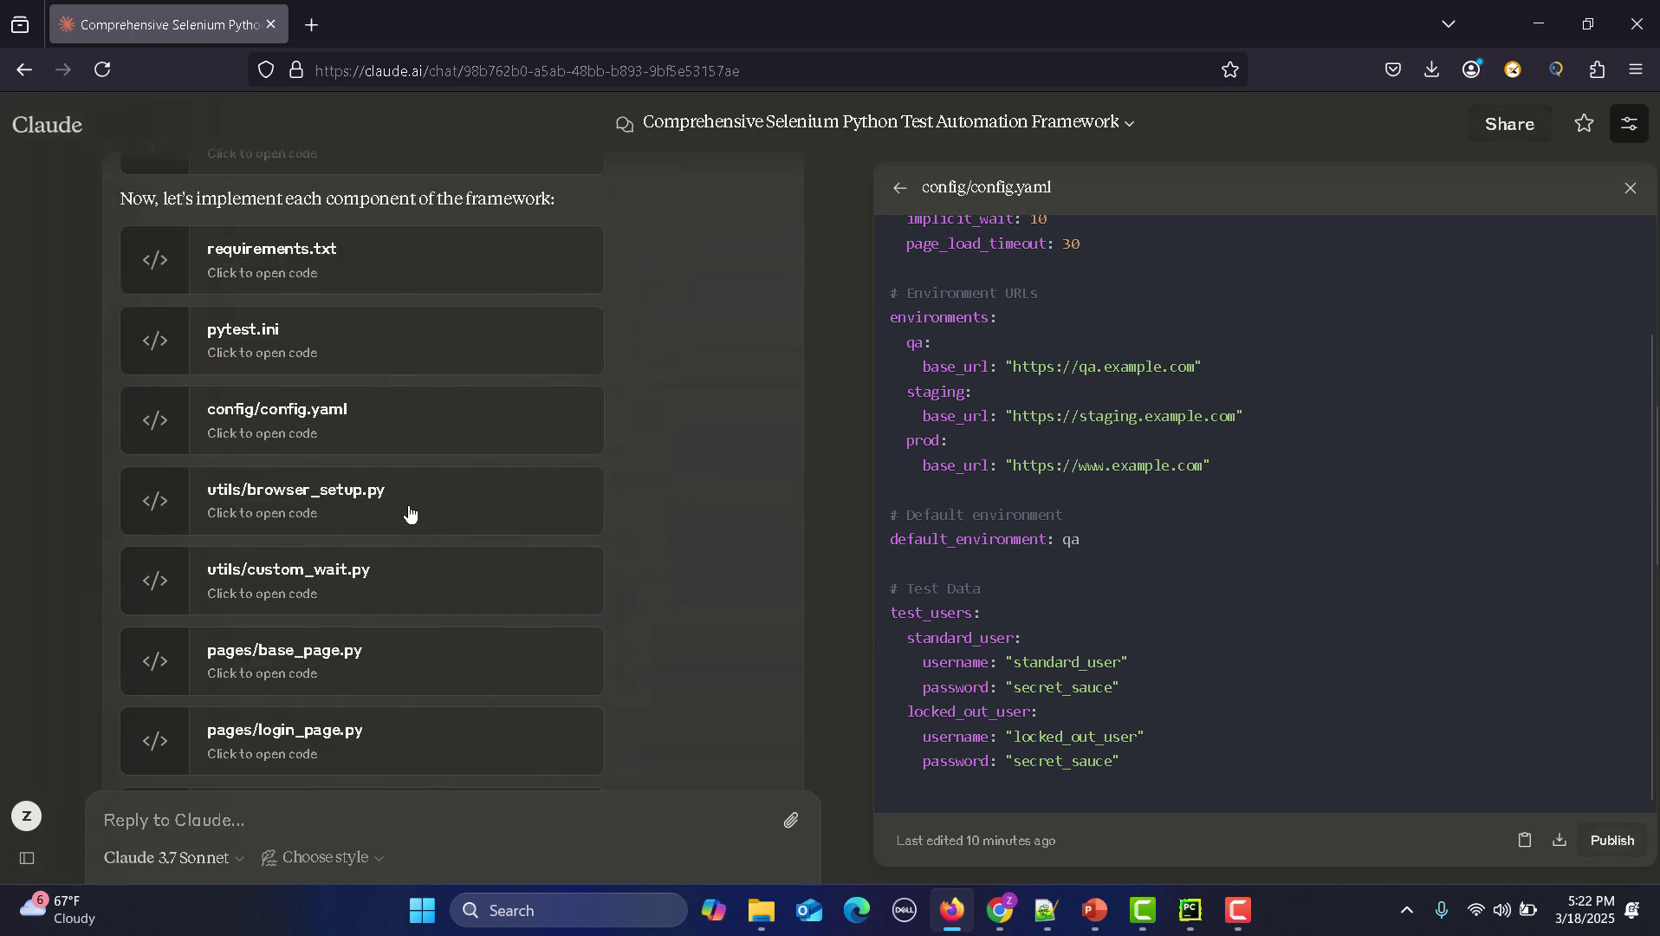
pyautogui.click(409, 513)
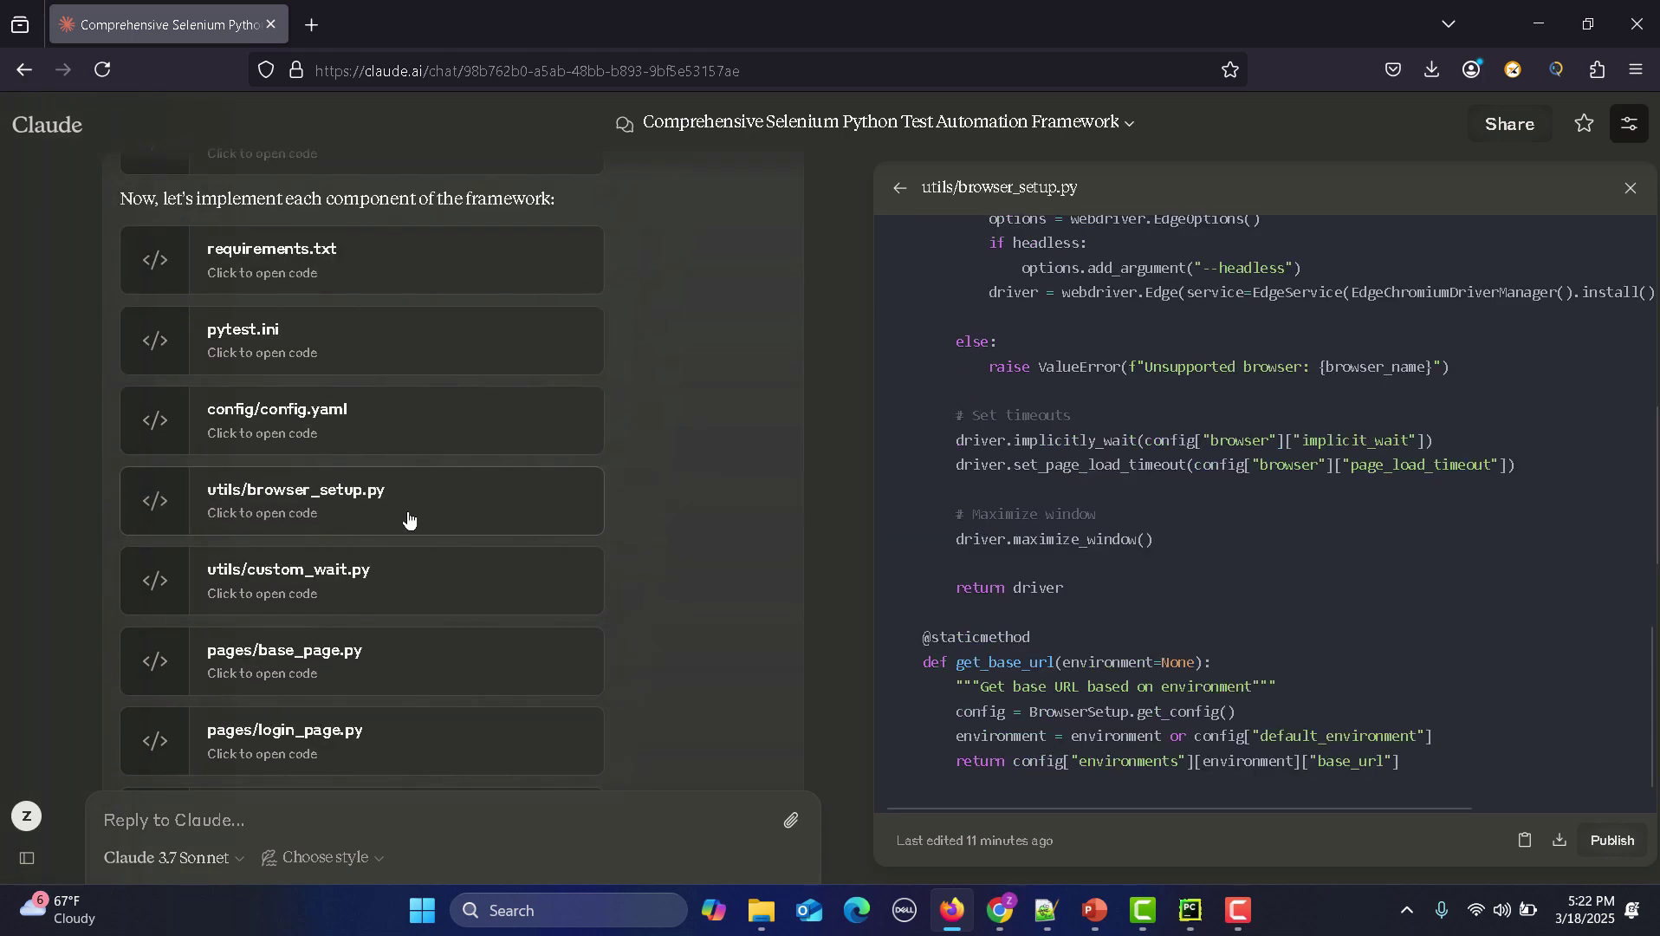
pyautogui.click(397, 585)
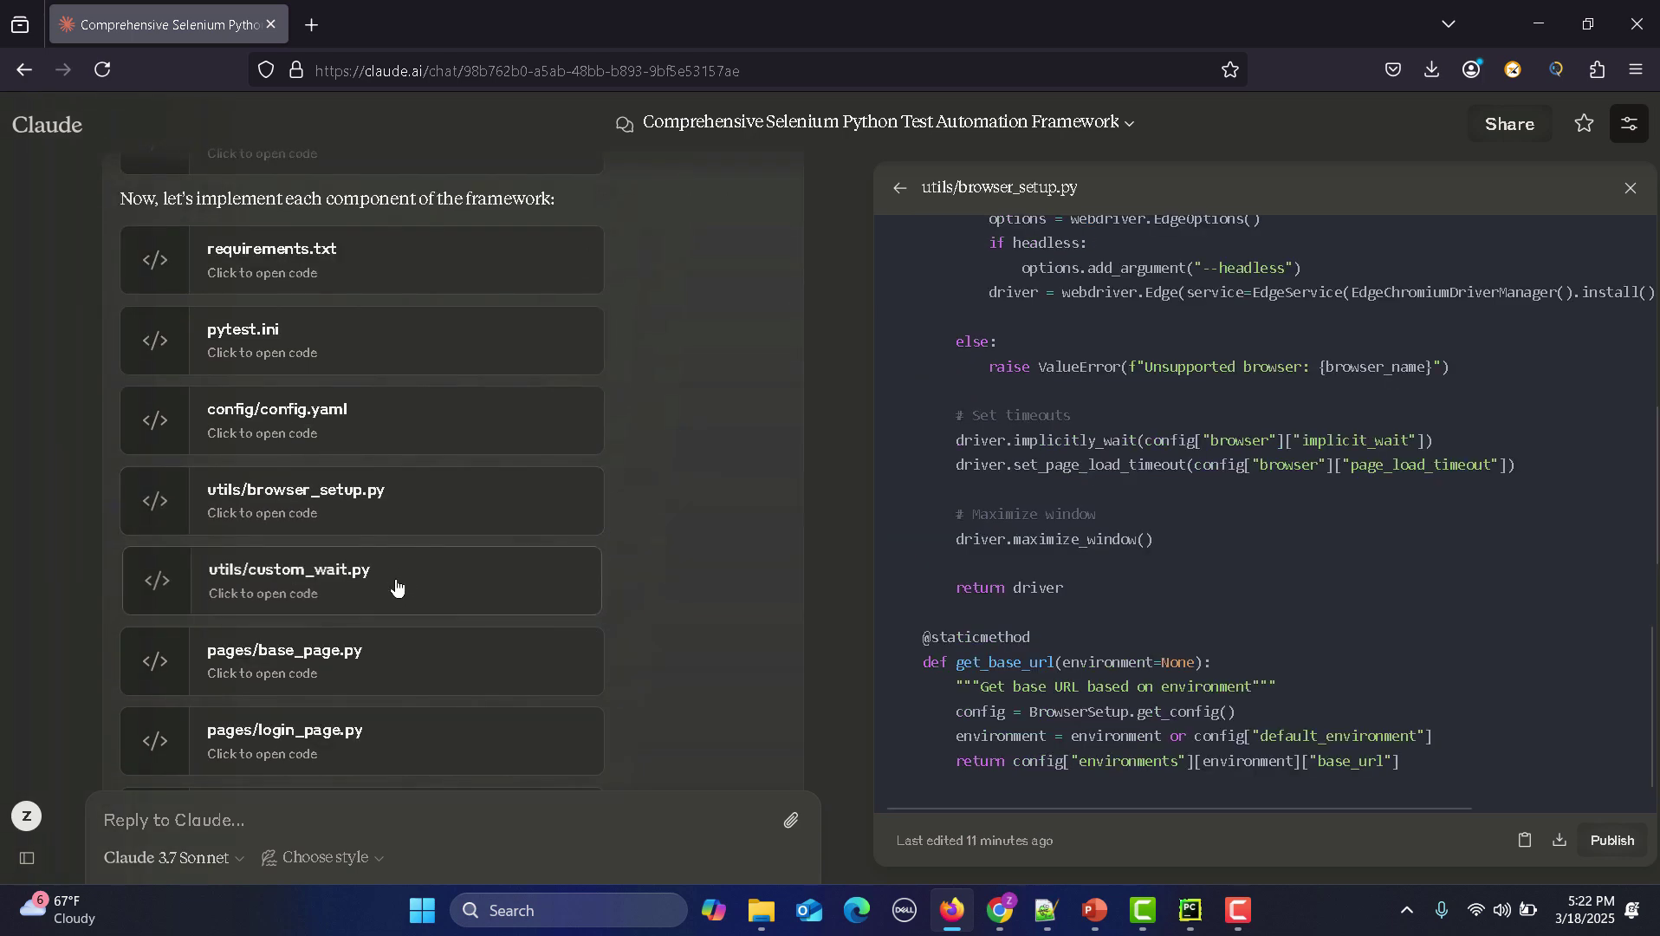
pyautogui.click(391, 658)
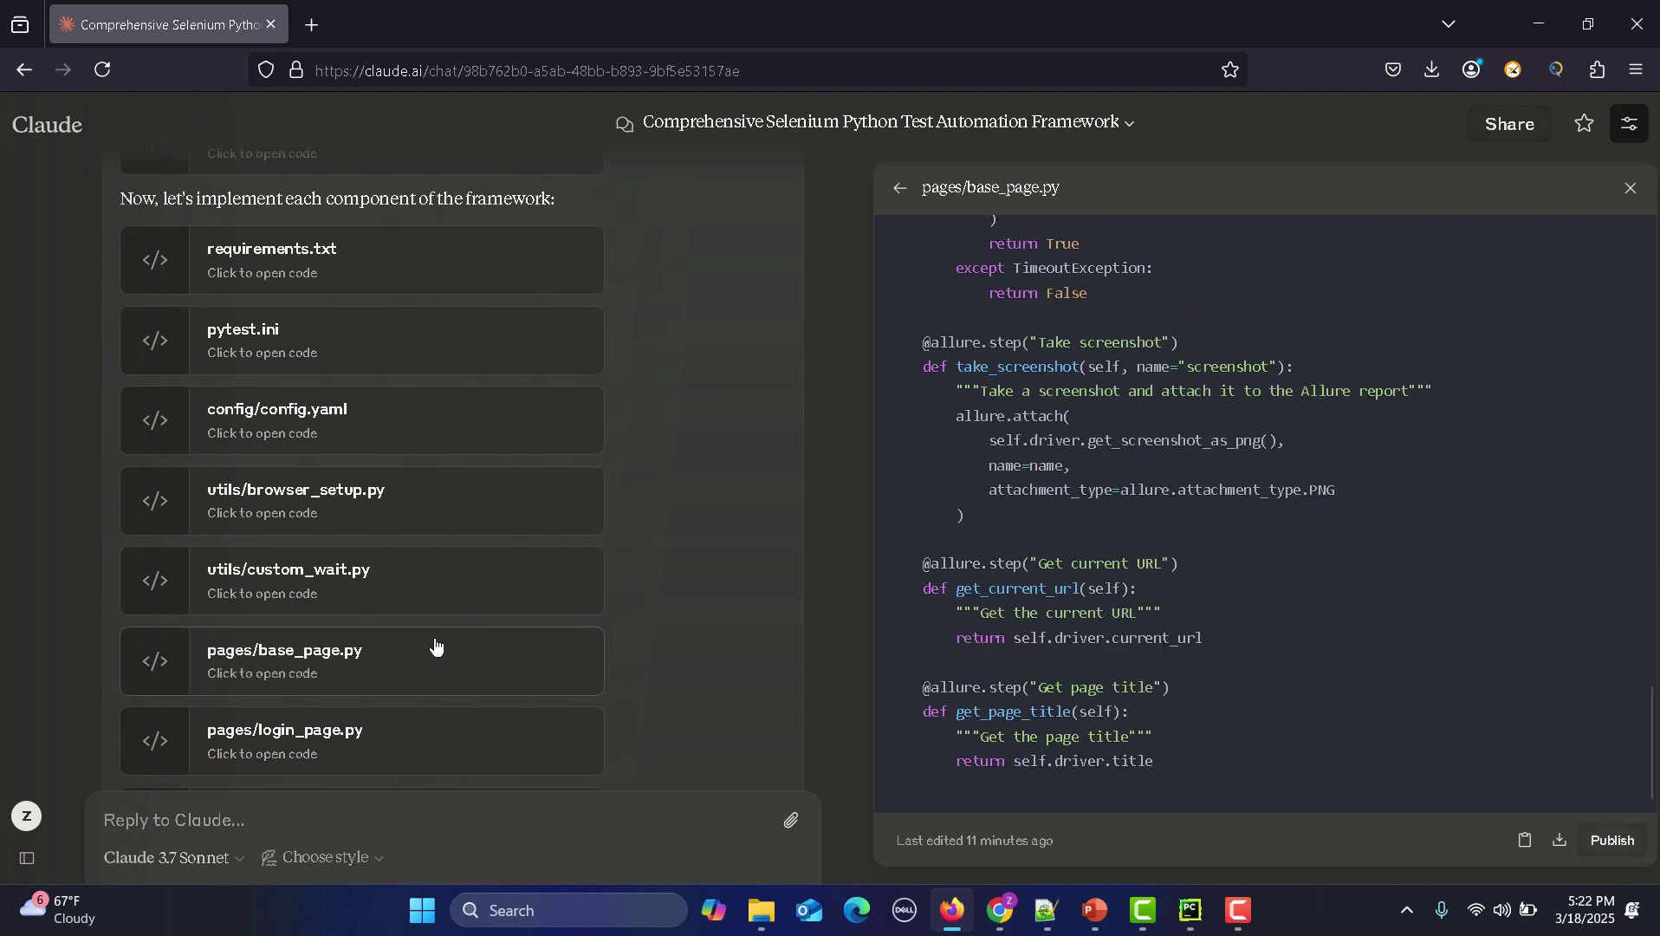
pyautogui.scroll(-2, 420, 576)
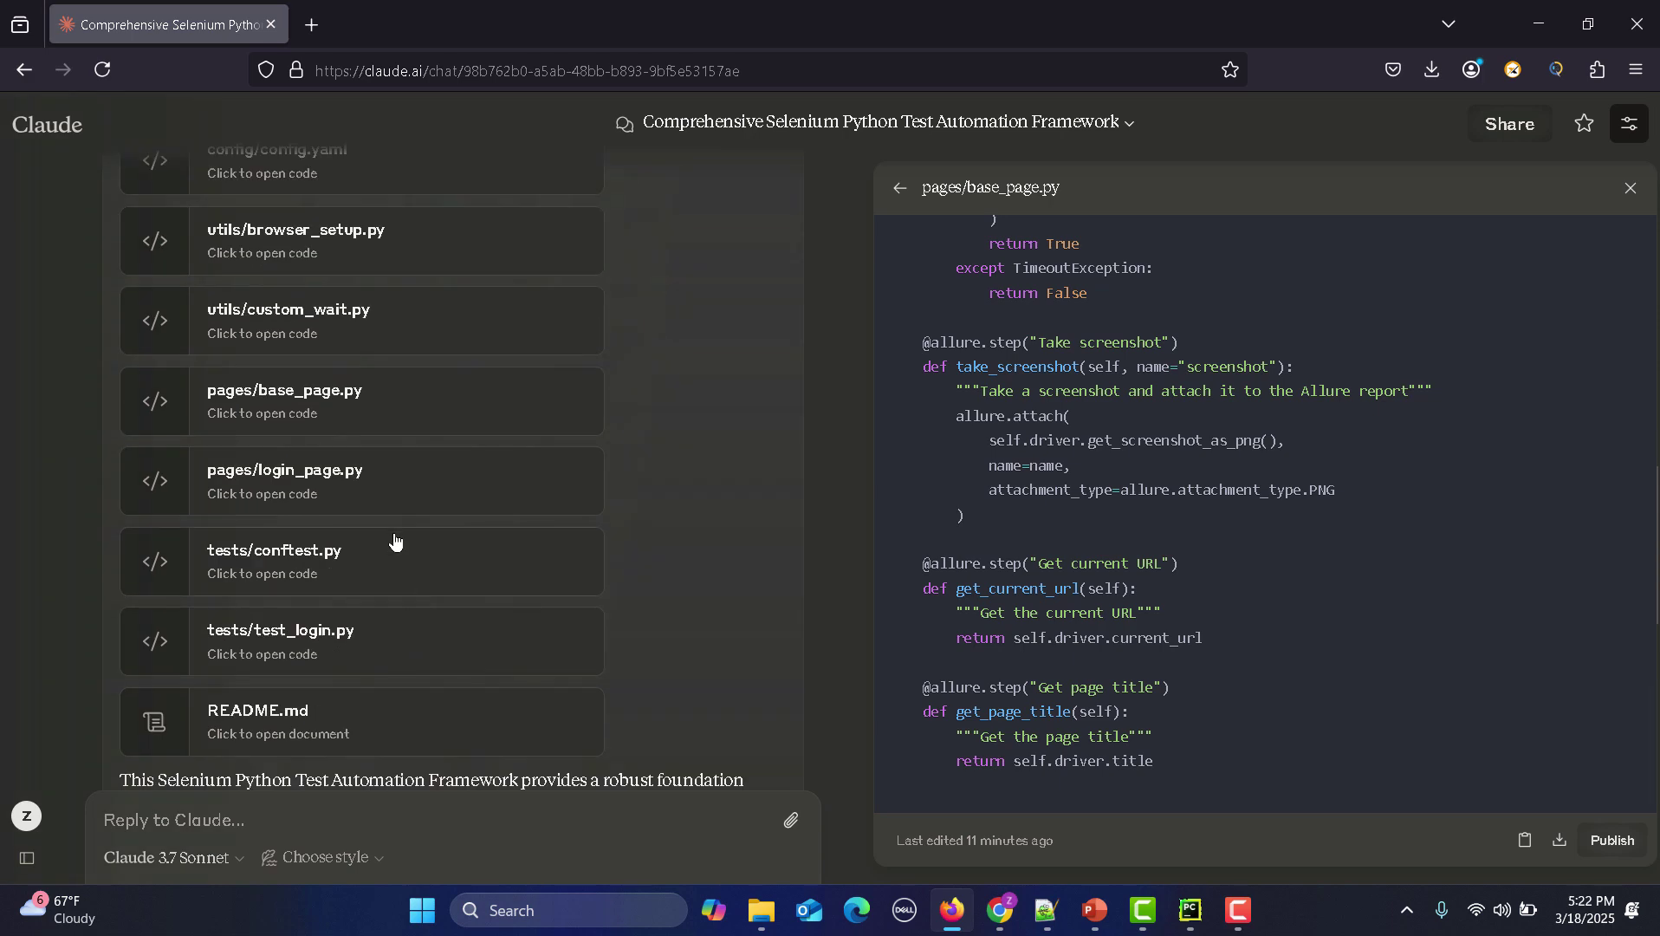
pyautogui.click(399, 479)
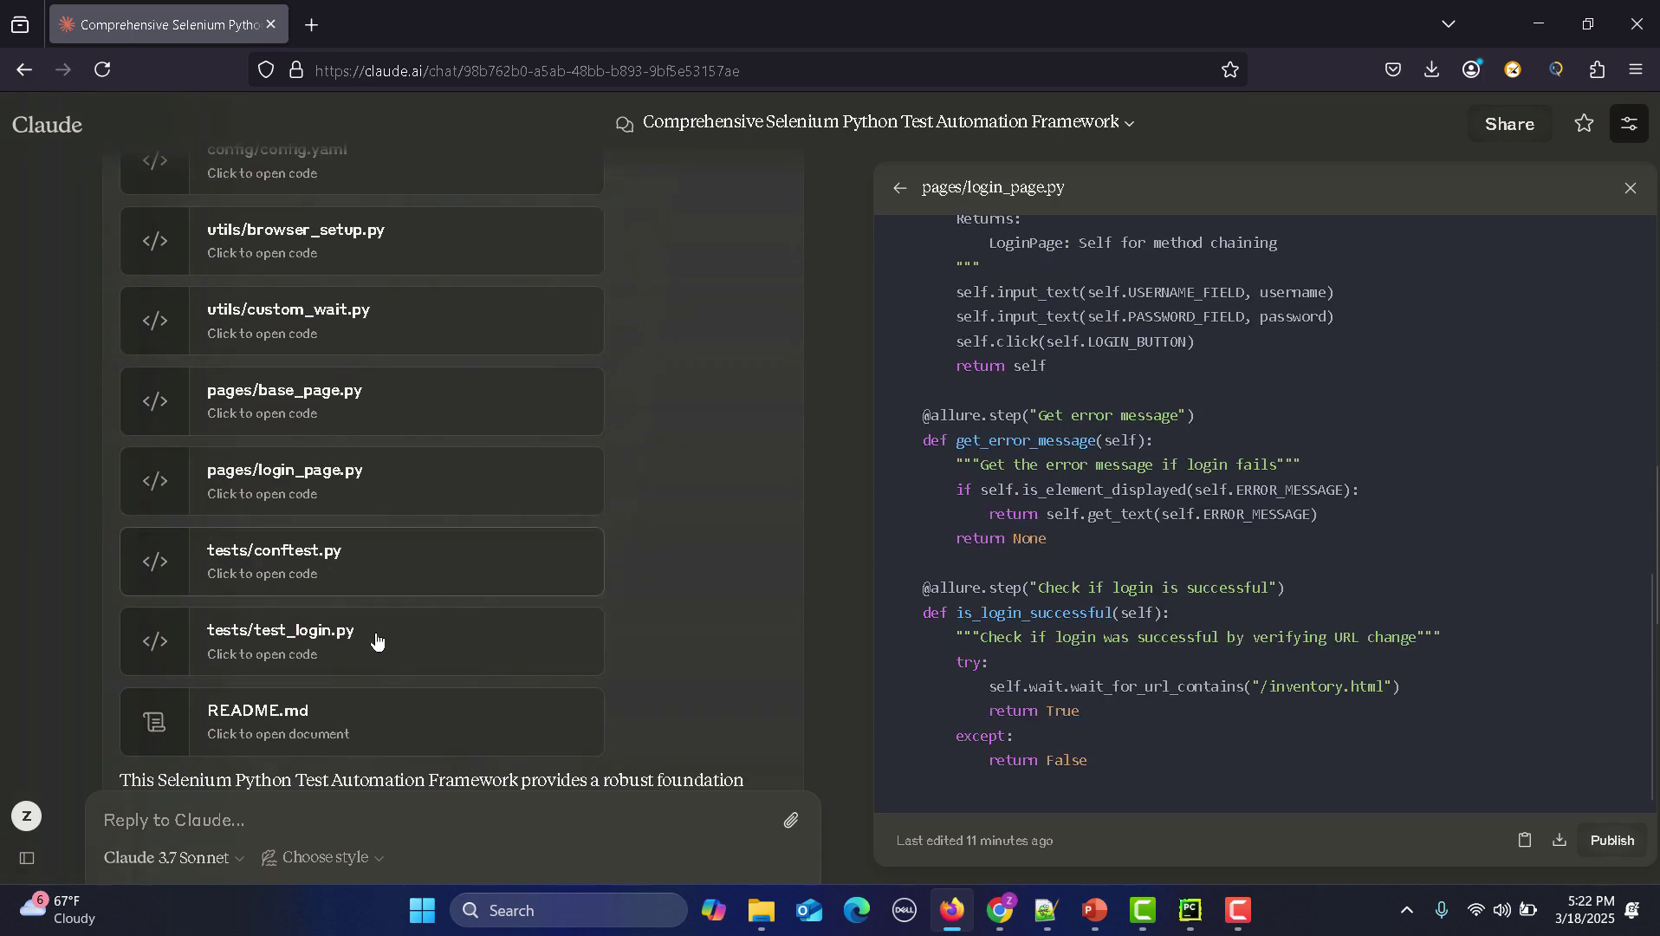
pyautogui.scroll(-1, 441, 648)
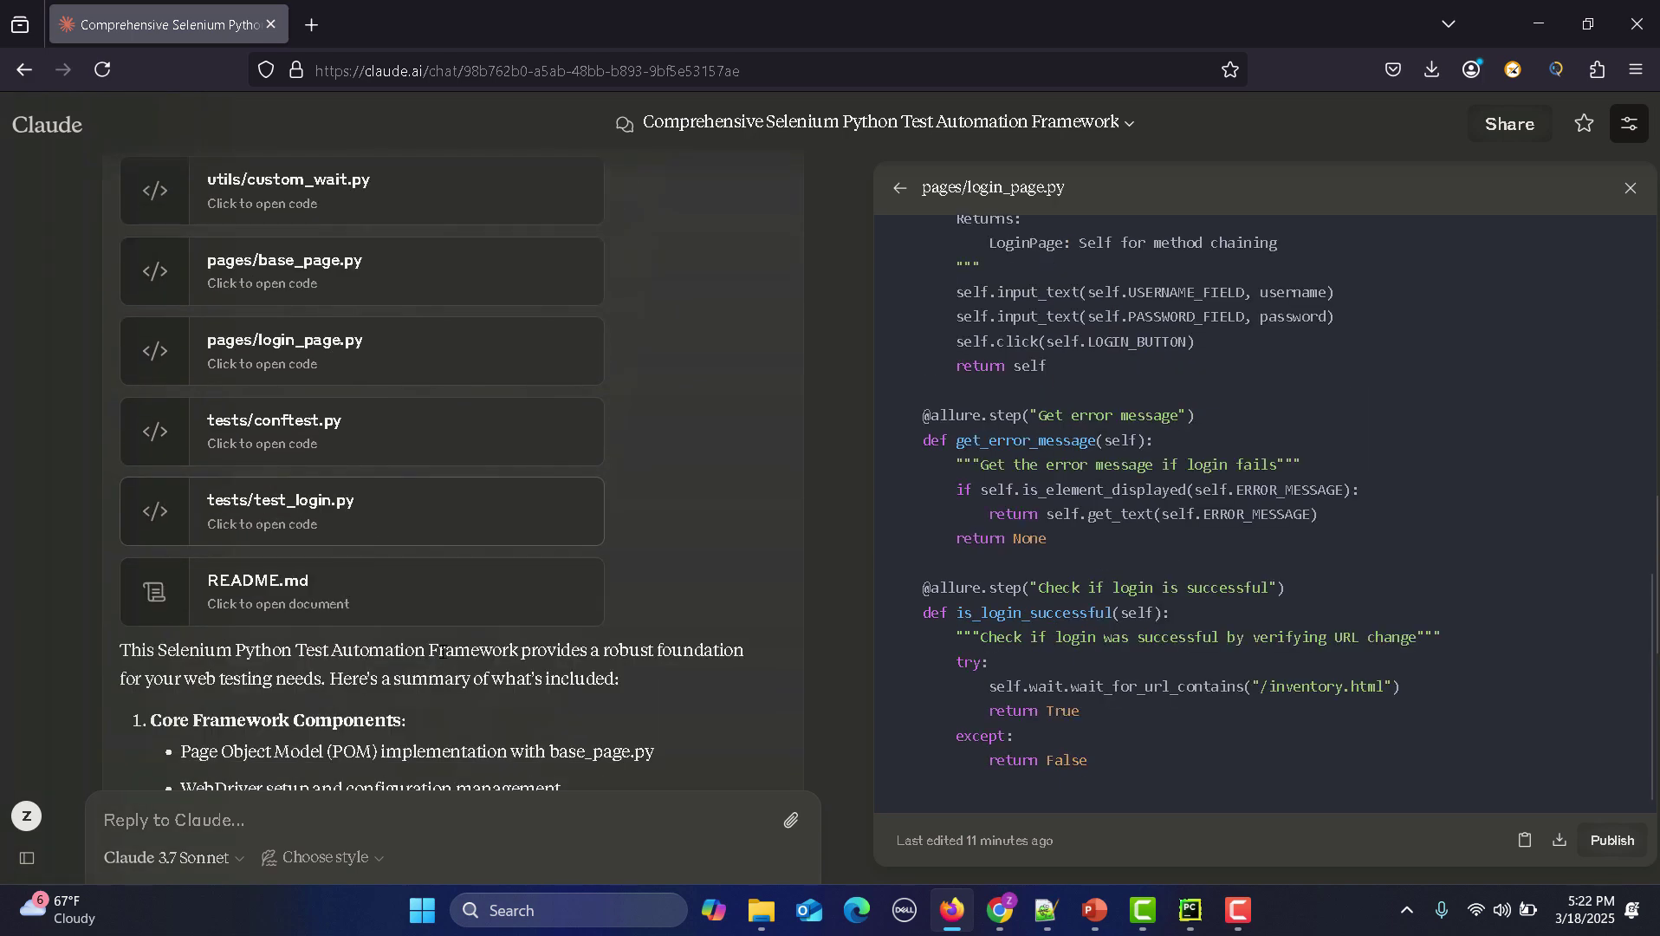
pyautogui.click(432, 586)
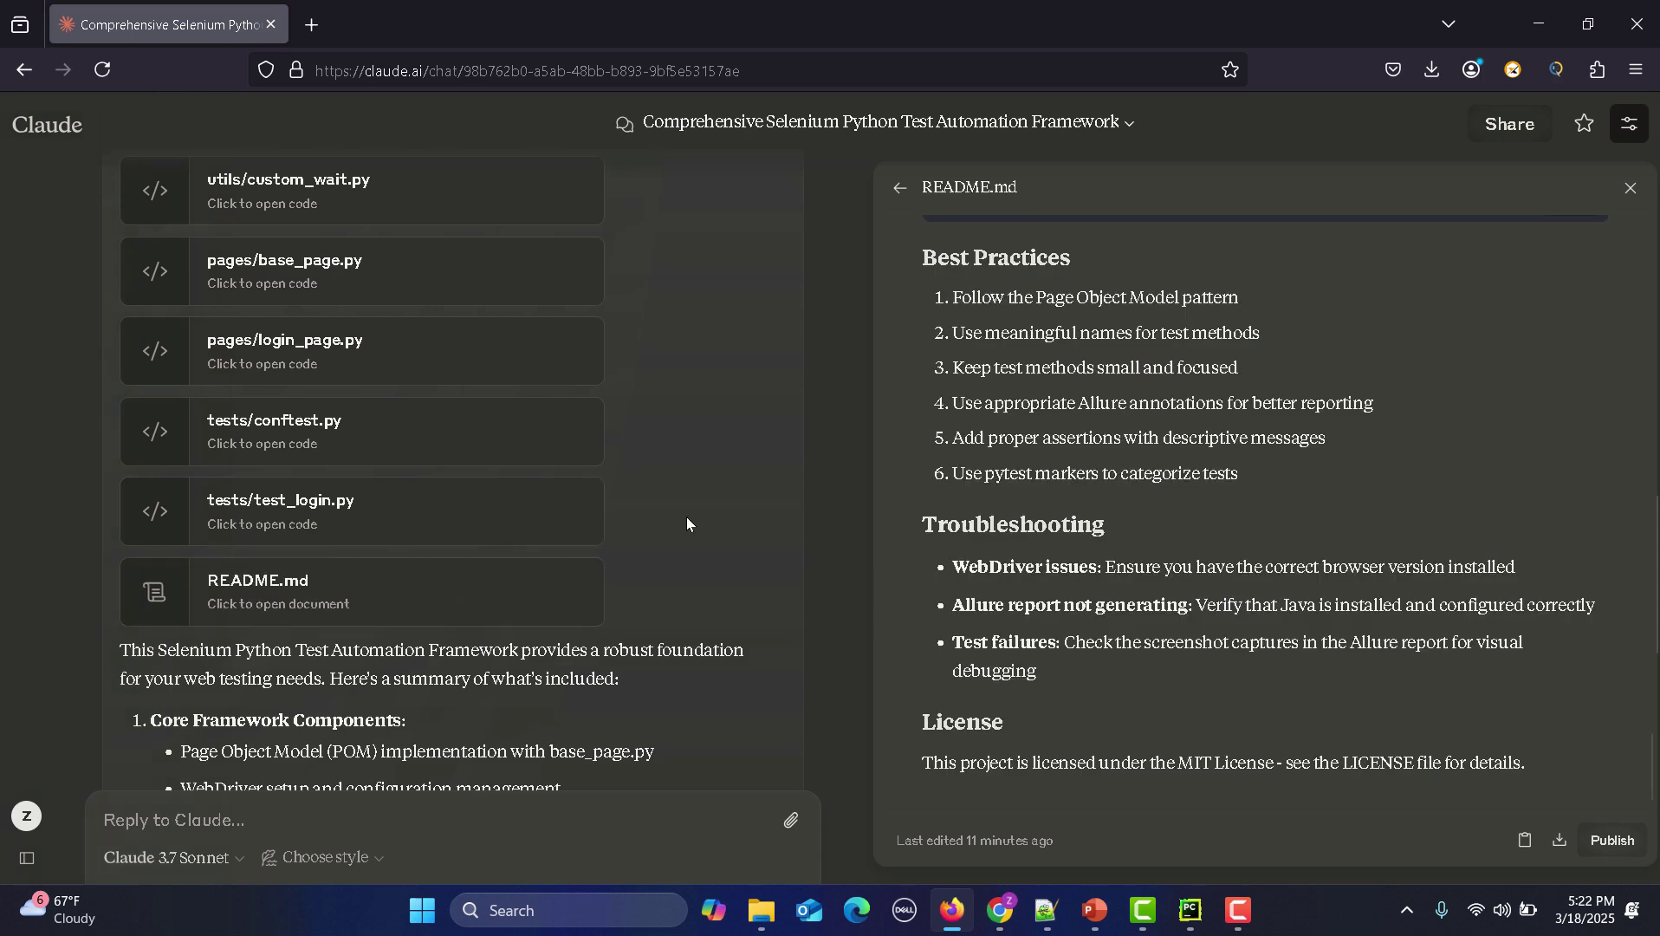
pyautogui.scroll(1, 1109, 467)
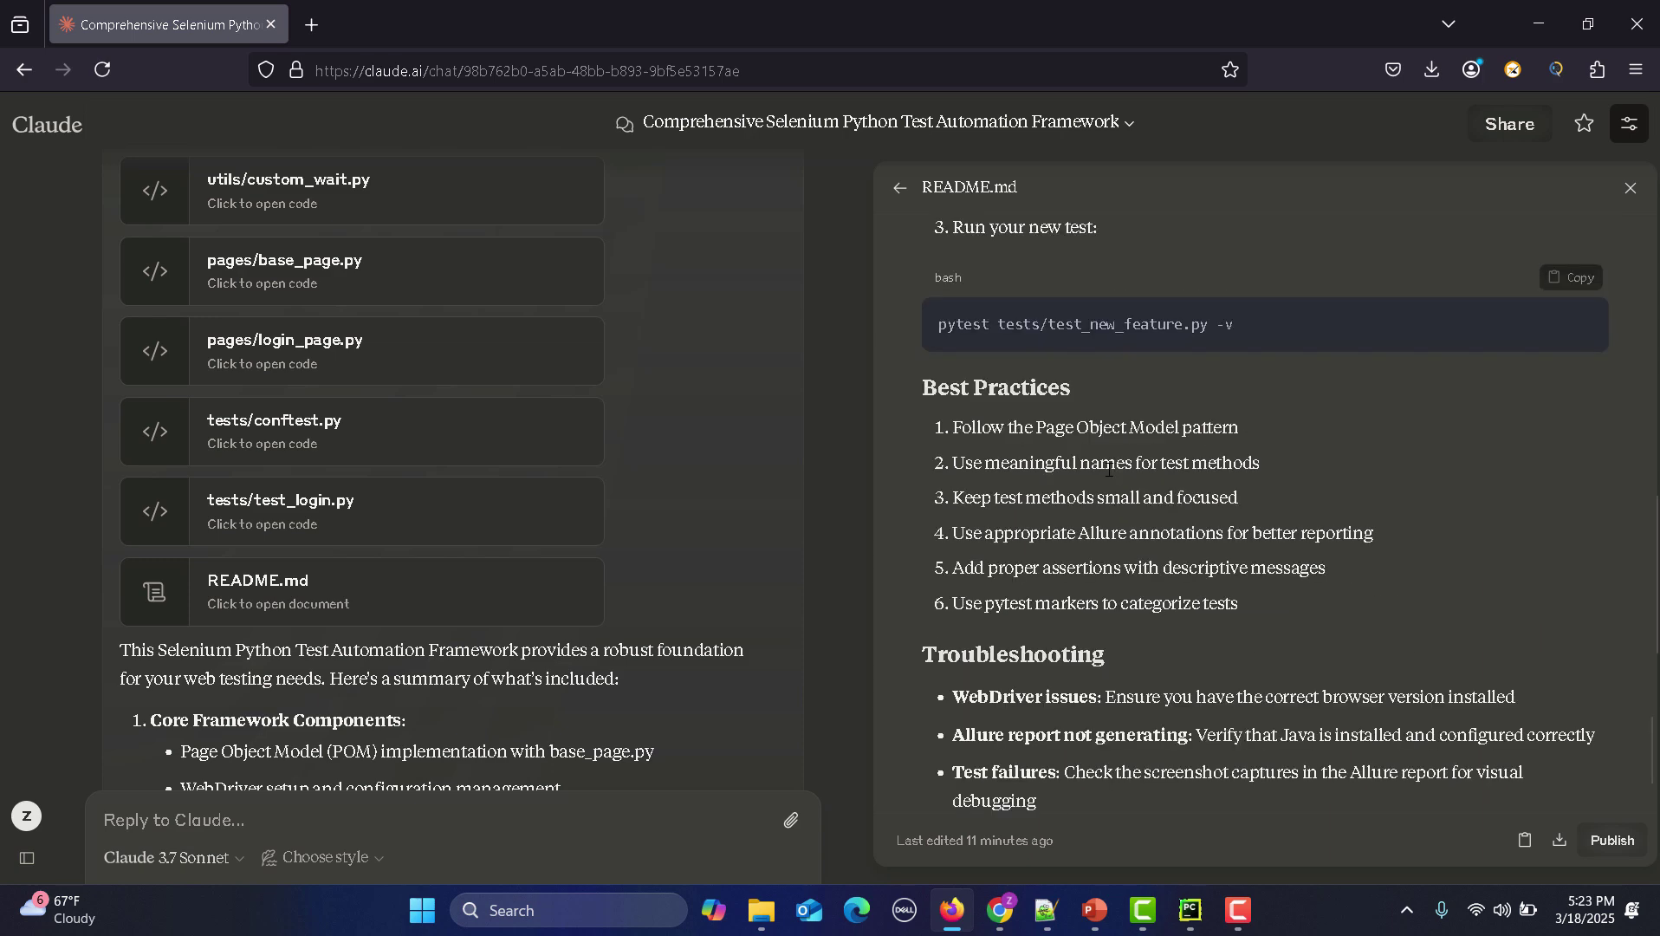
pyautogui.scroll(3, 1107, 467)
pyautogui.scroll(2, 1108, 468)
pyautogui.scroll(3, 1107, 468)
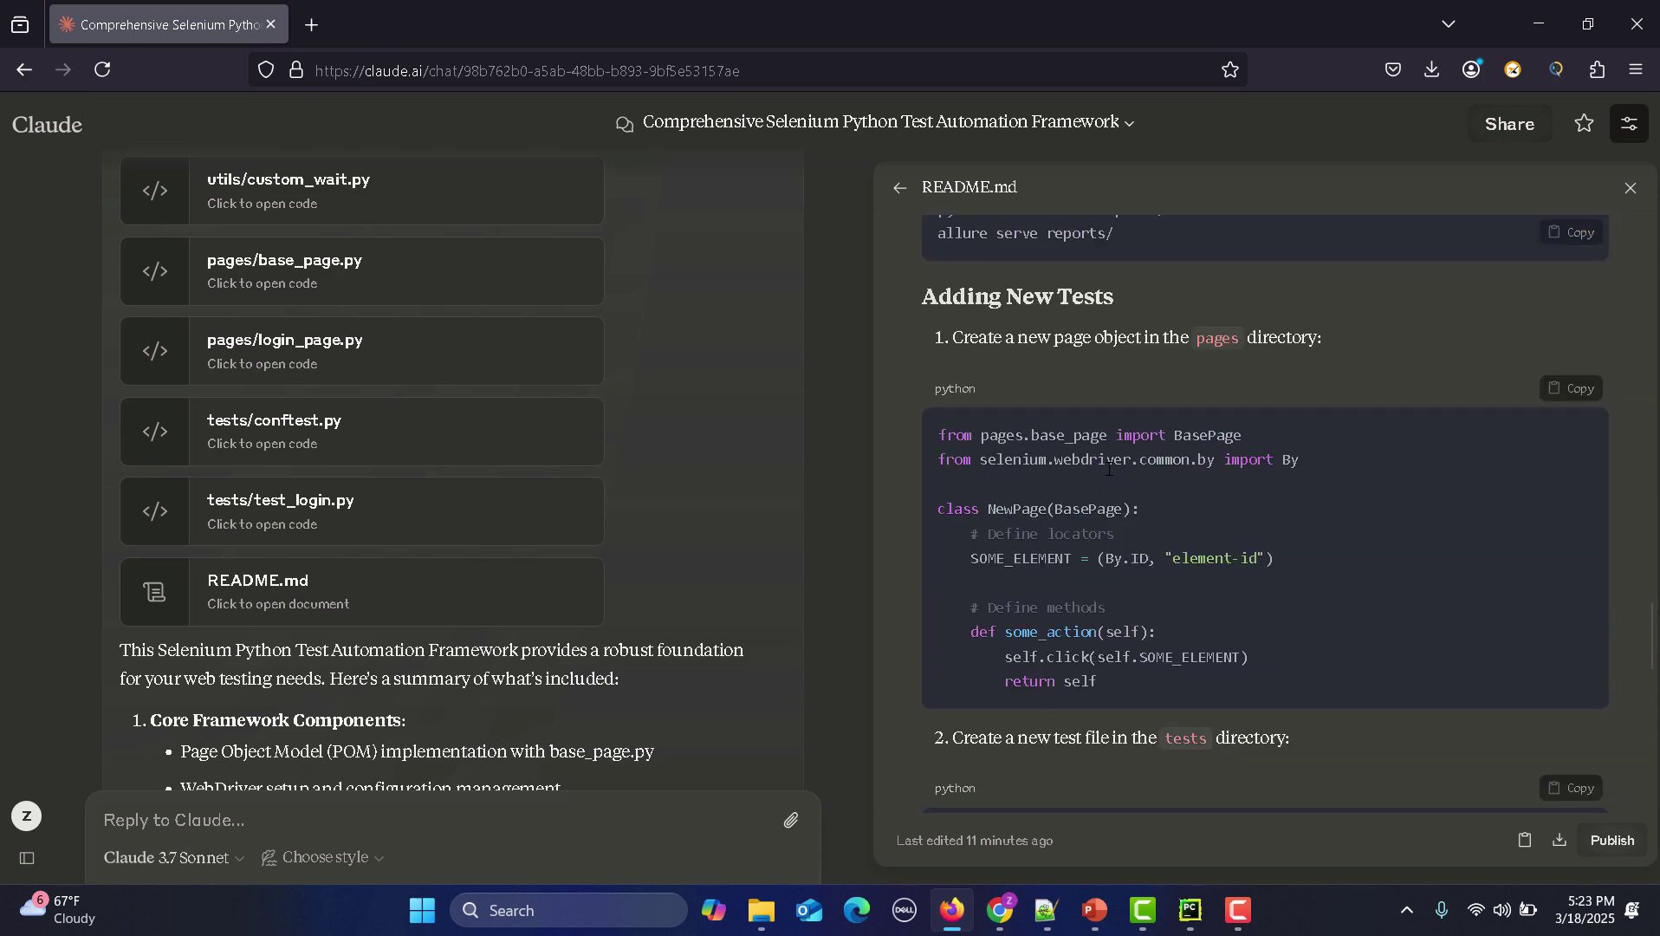
pyautogui.scroll(4, 1108, 468)
pyautogui.scroll(4, 1108, 468)
pyautogui.scroll(4, 1108, 468)
pyautogui.scroll(4, 1107, 471)
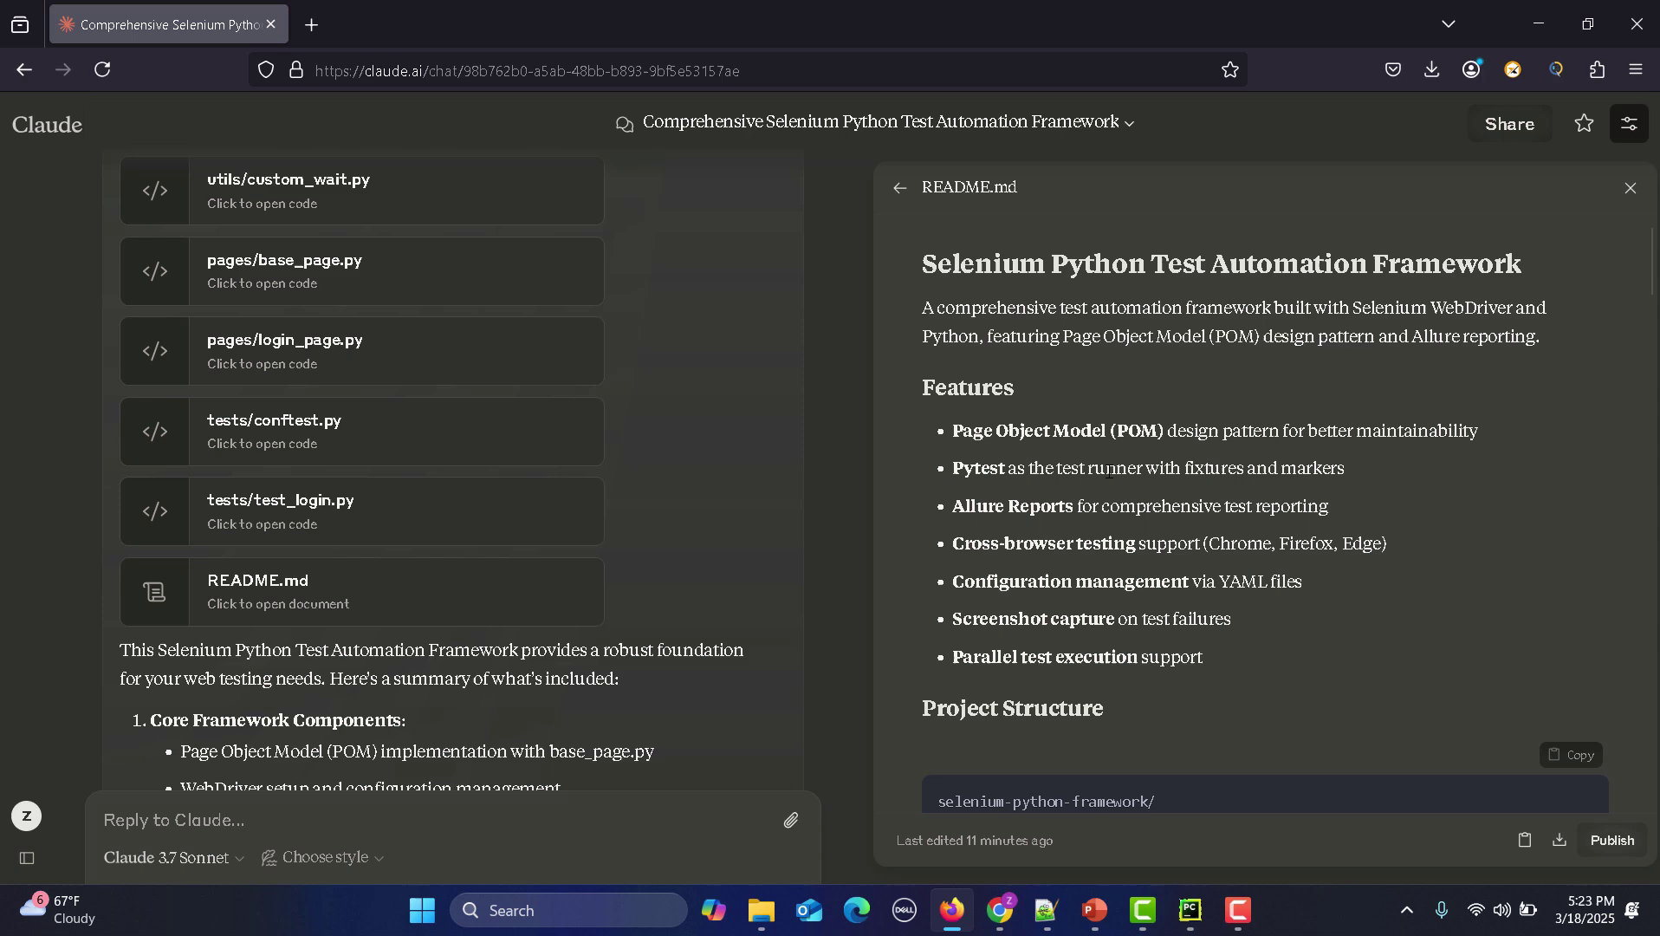
pyautogui.scroll(-3, 1097, 469)
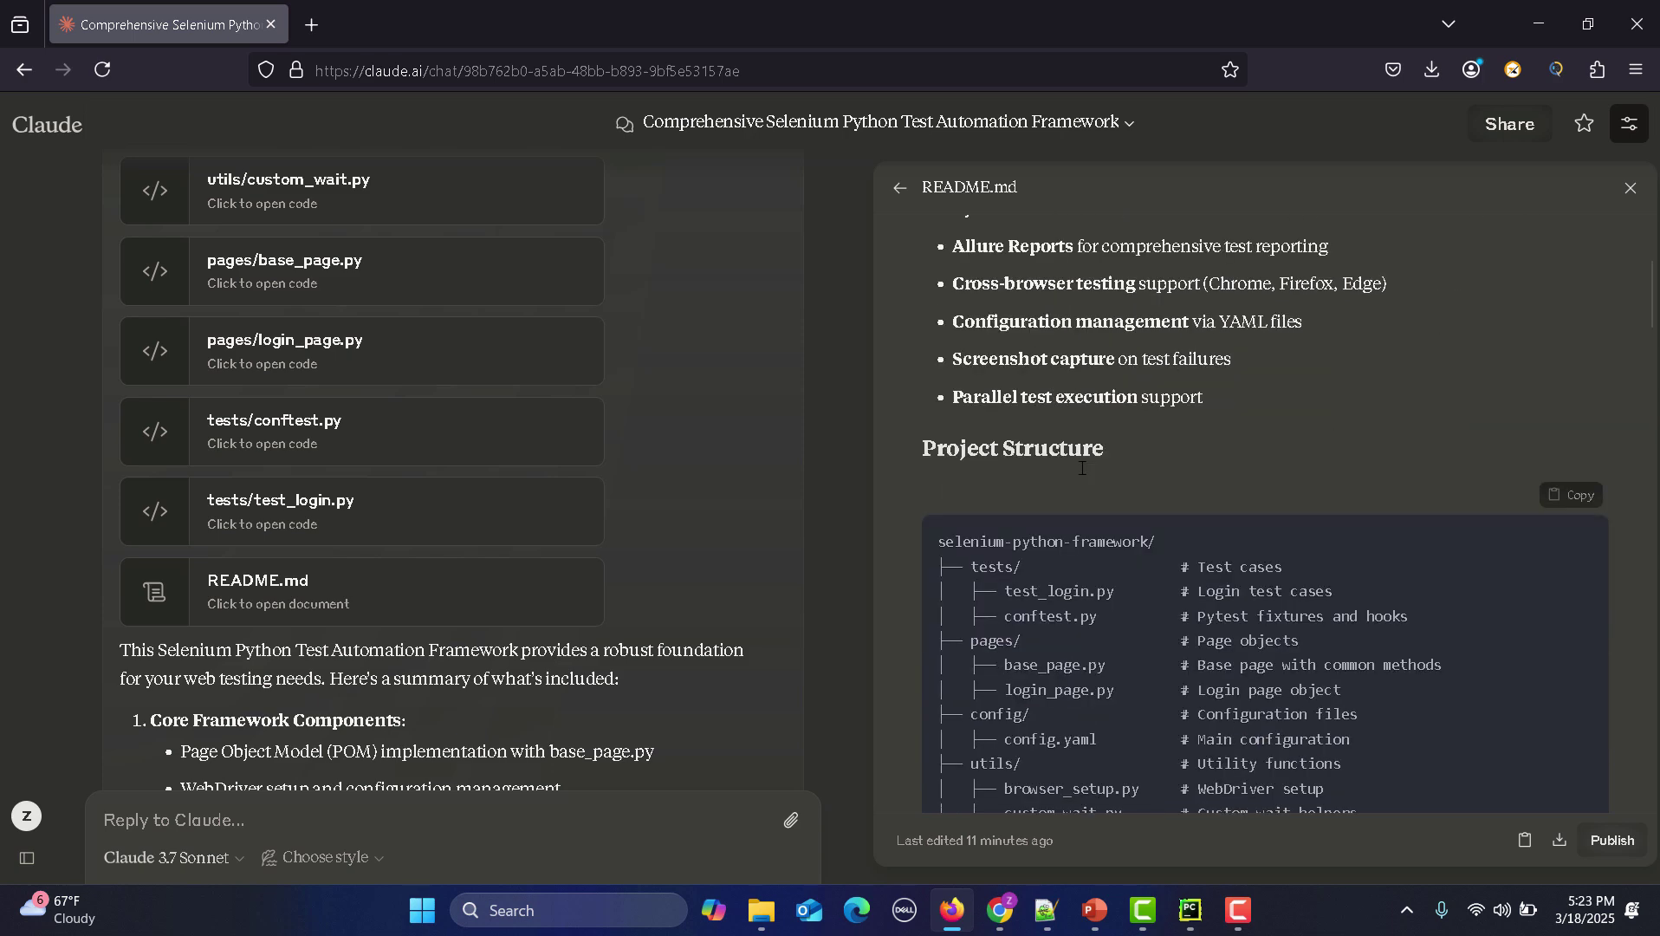
pyautogui.scroll(-3, 1096, 469)
pyautogui.scroll(1, 1081, 469)
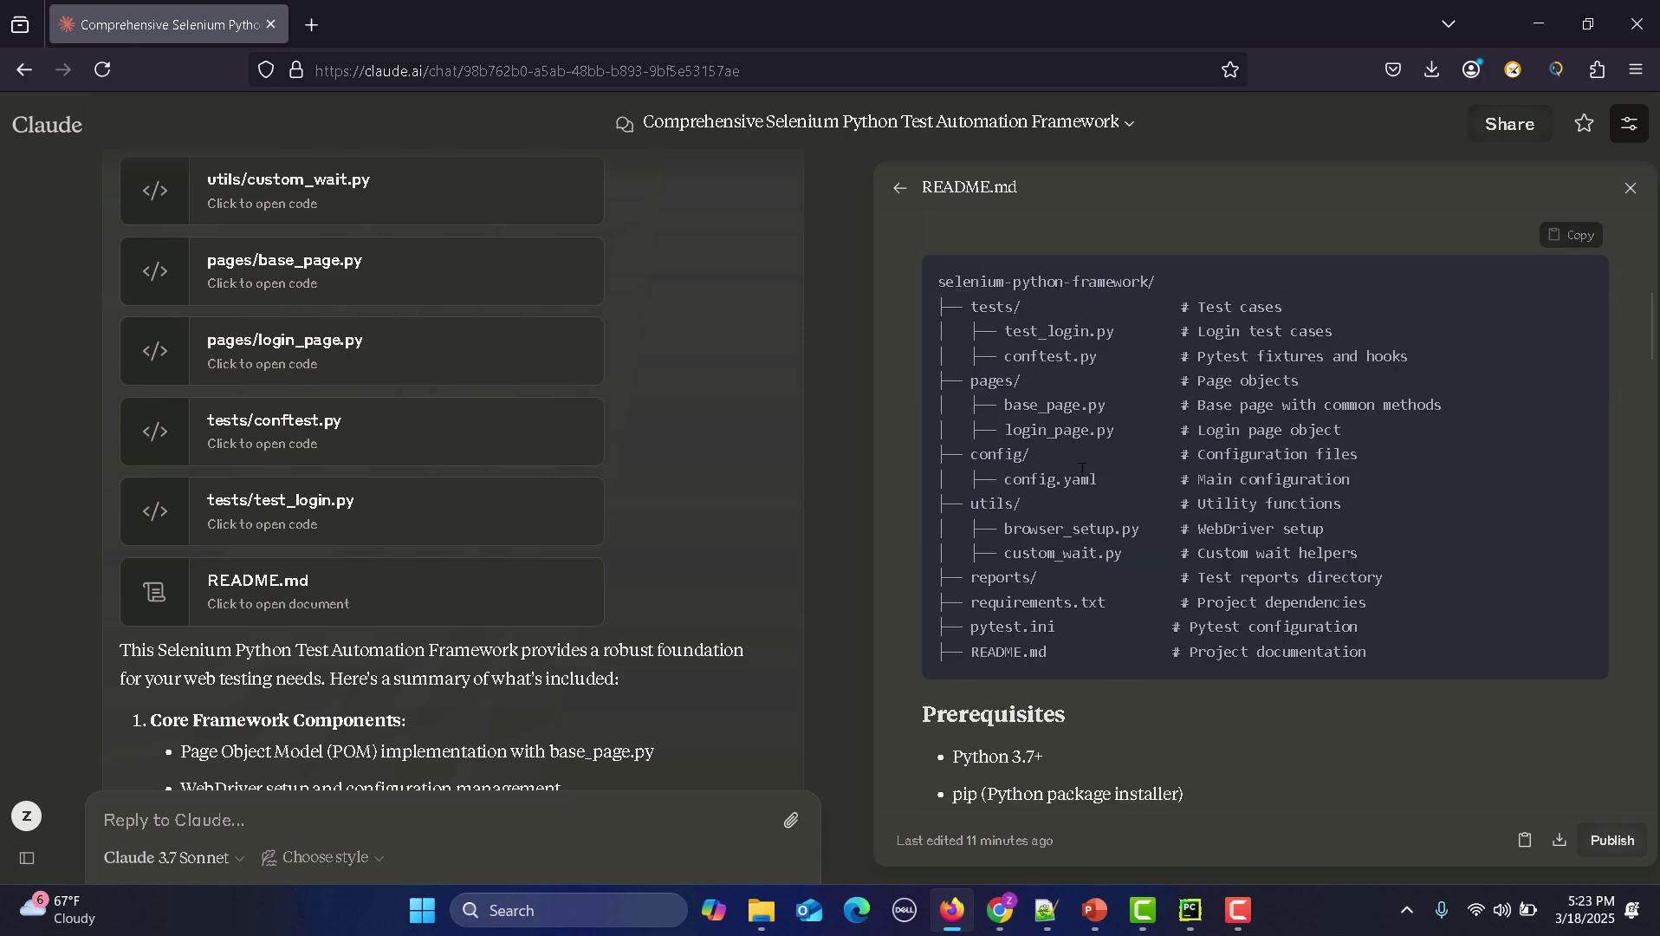
pyautogui.scroll(-3, 1081, 469)
pyautogui.scroll(-3, 1099, 490)
pyautogui.scroll(-3, 1099, 489)
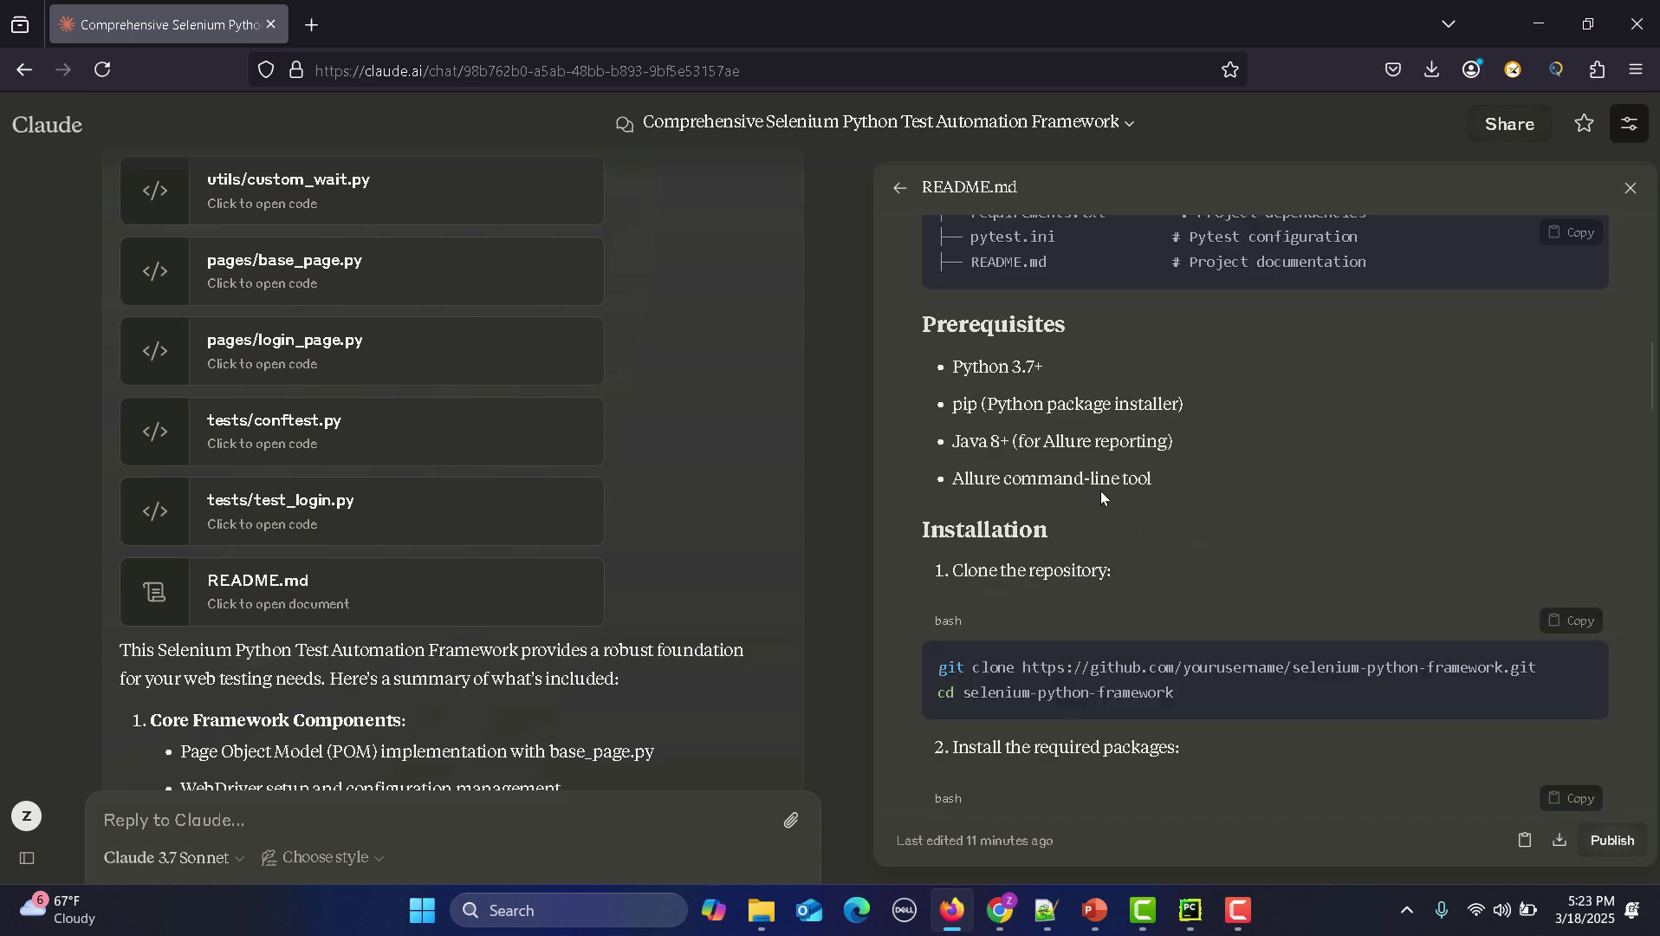
pyautogui.scroll(-2, 1115, 486)
pyautogui.scroll(-3, 1132, 483)
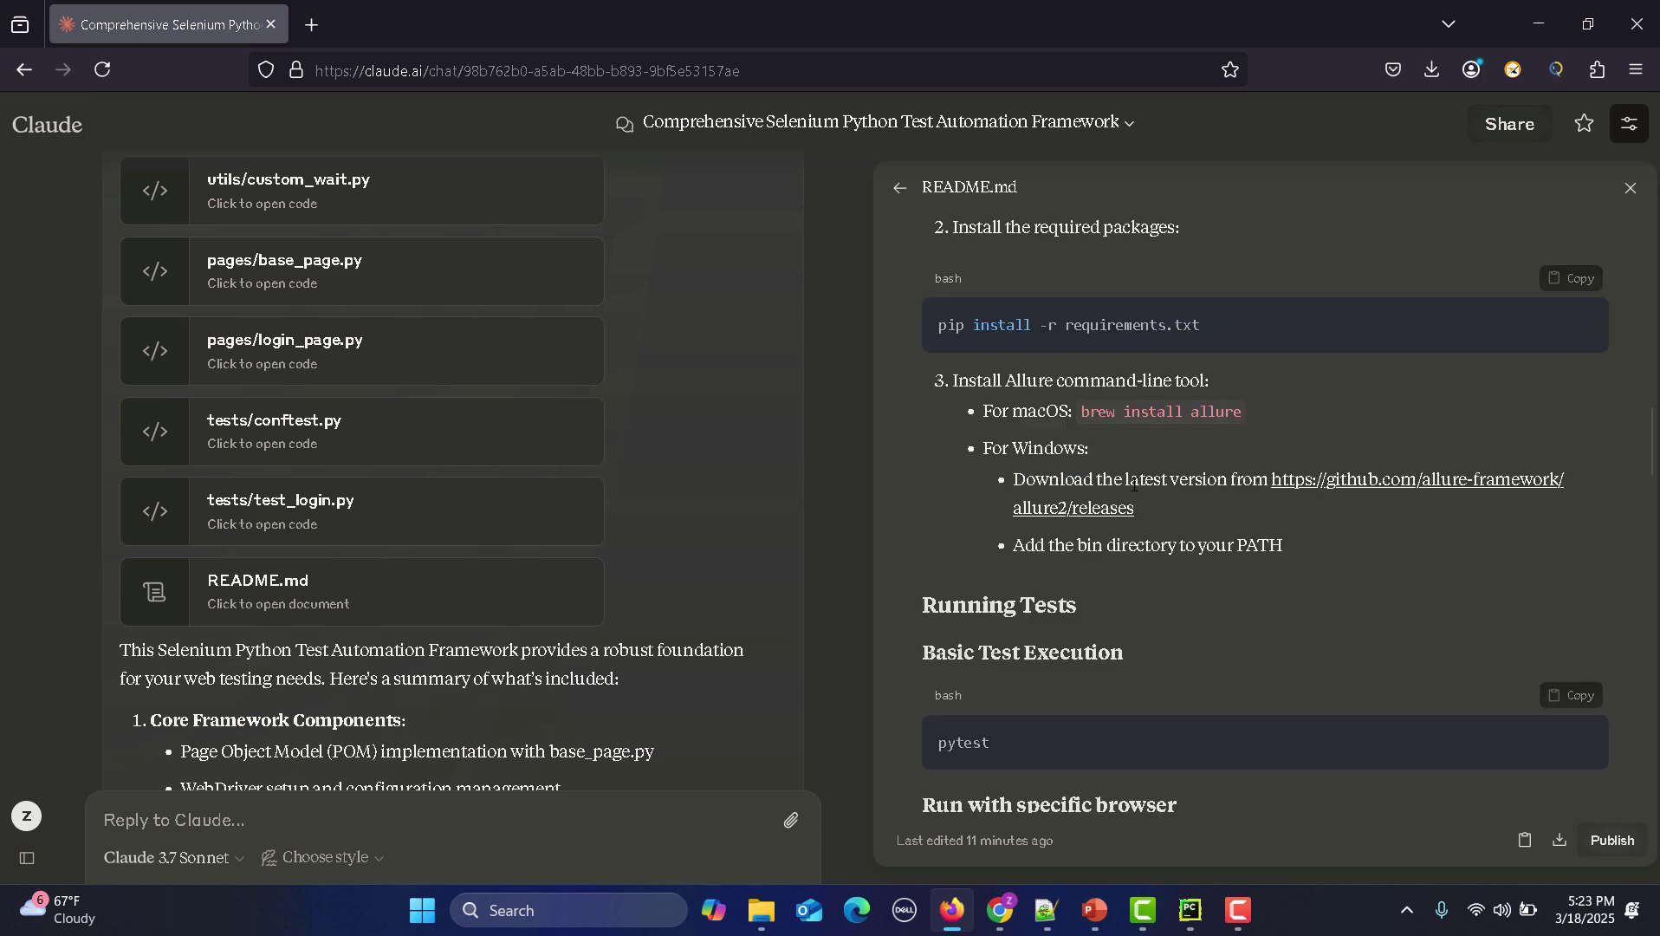
pyautogui.scroll(-2, 1133, 483)
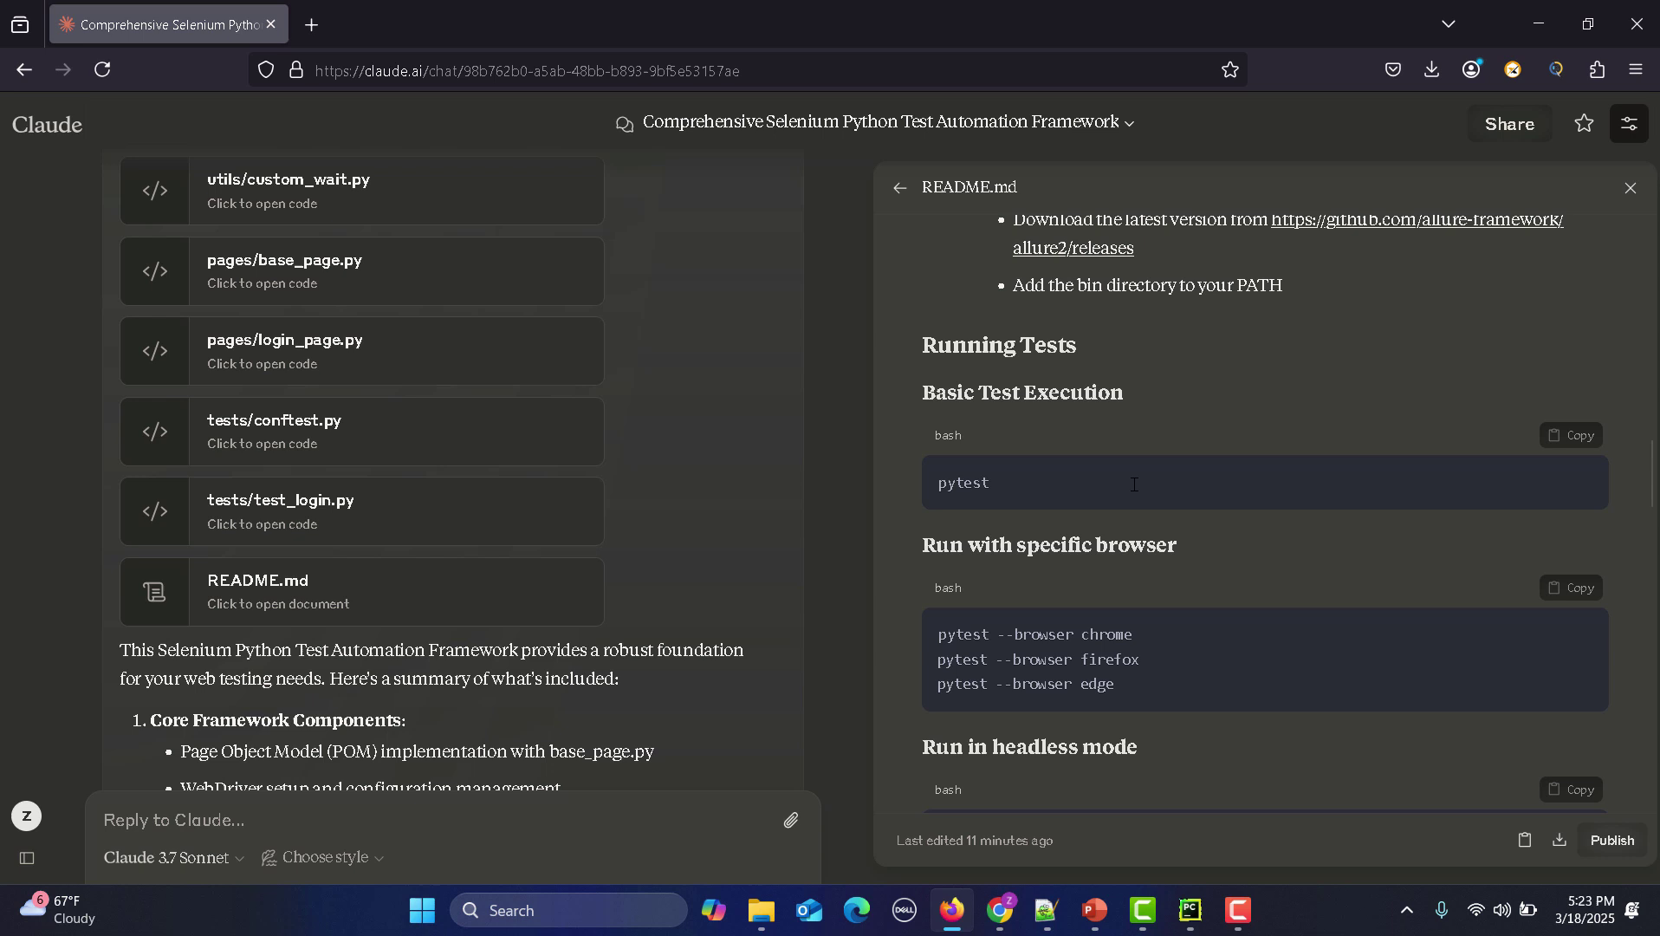
pyautogui.scroll(-1, 1133, 483)
pyautogui.scroll(-1, 1133, 484)
pyautogui.scroll(-1, 1133, 483)
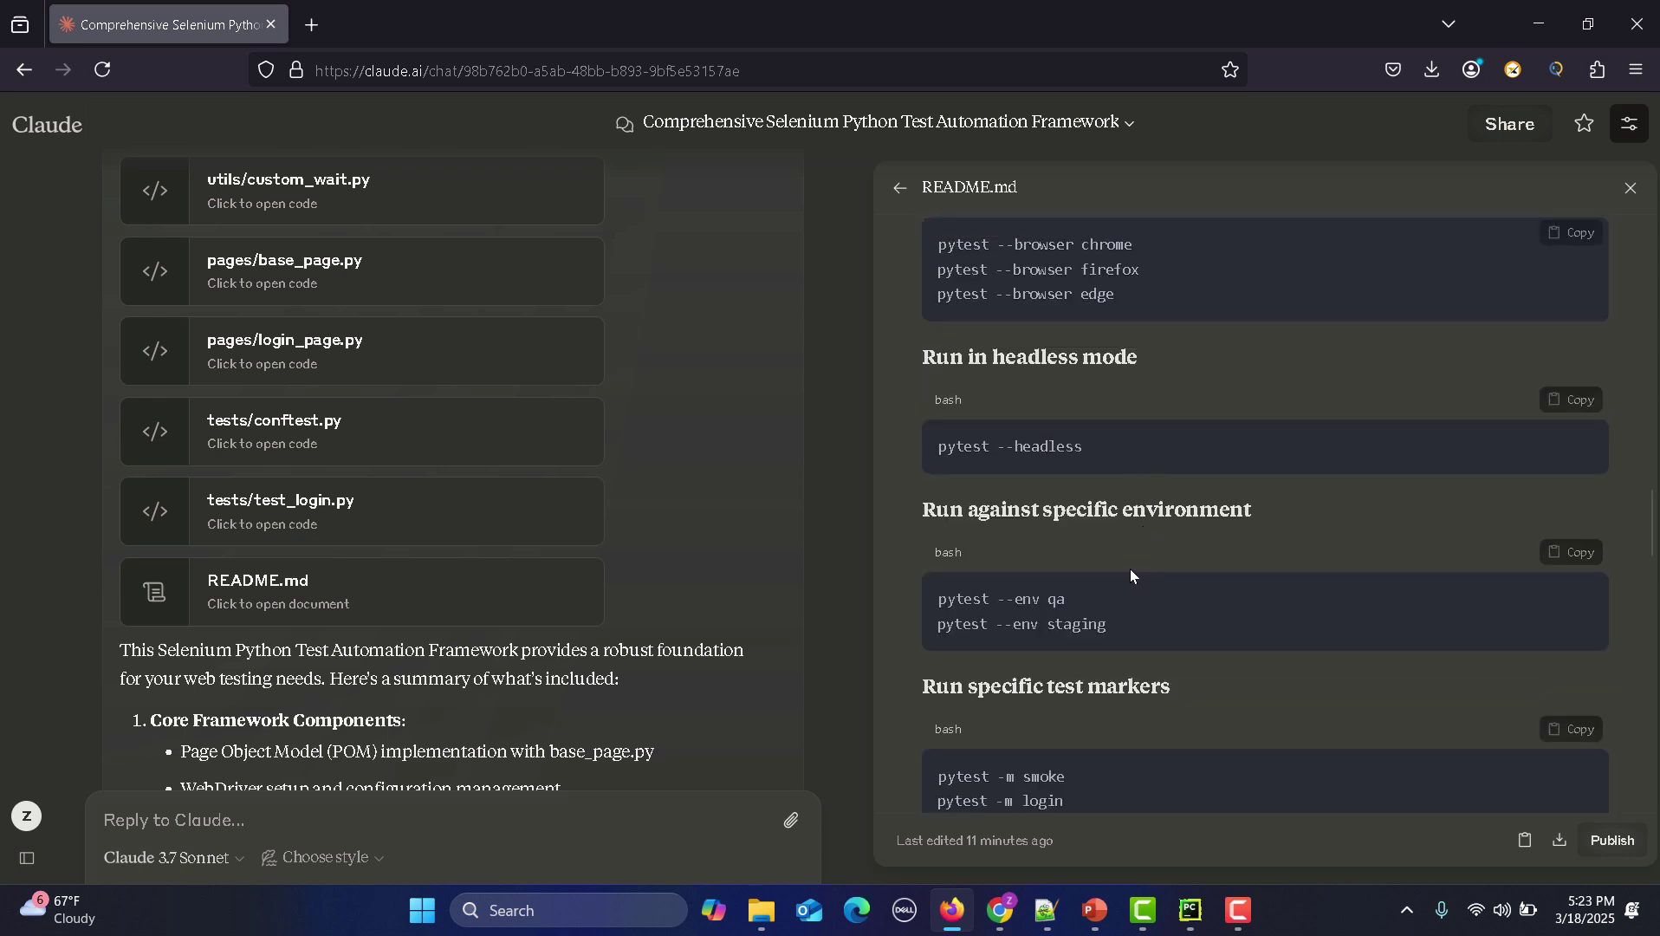
pyautogui.scroll(-2, 1146, 547)
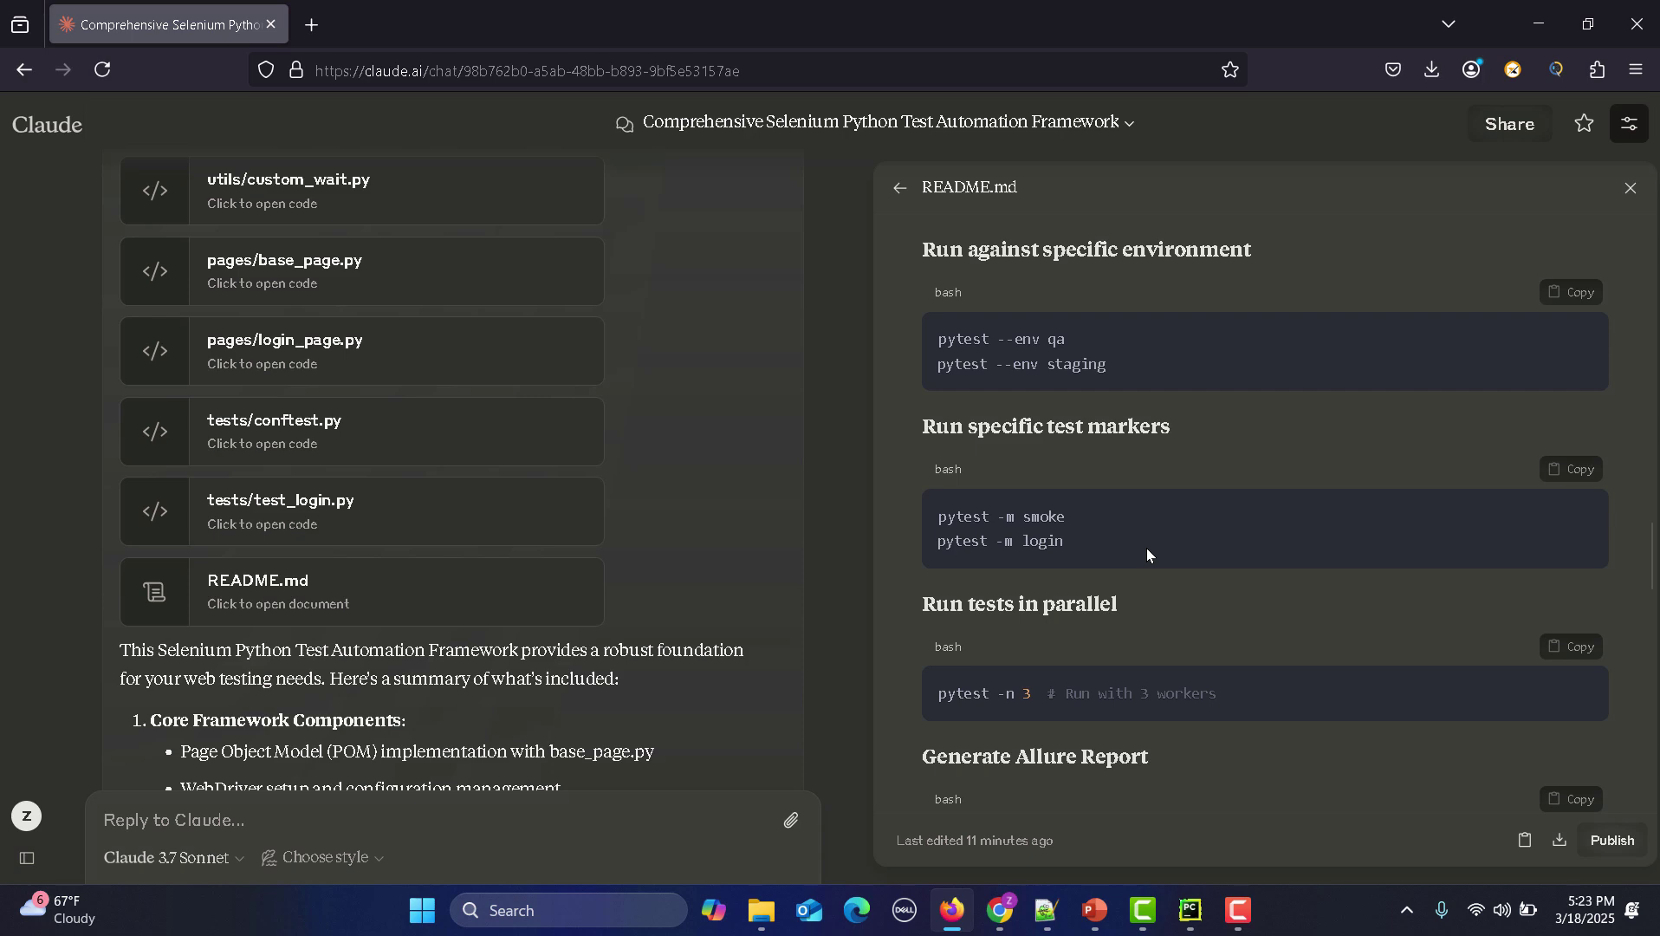
pyautogui.scroll(-1, 1146, 547)
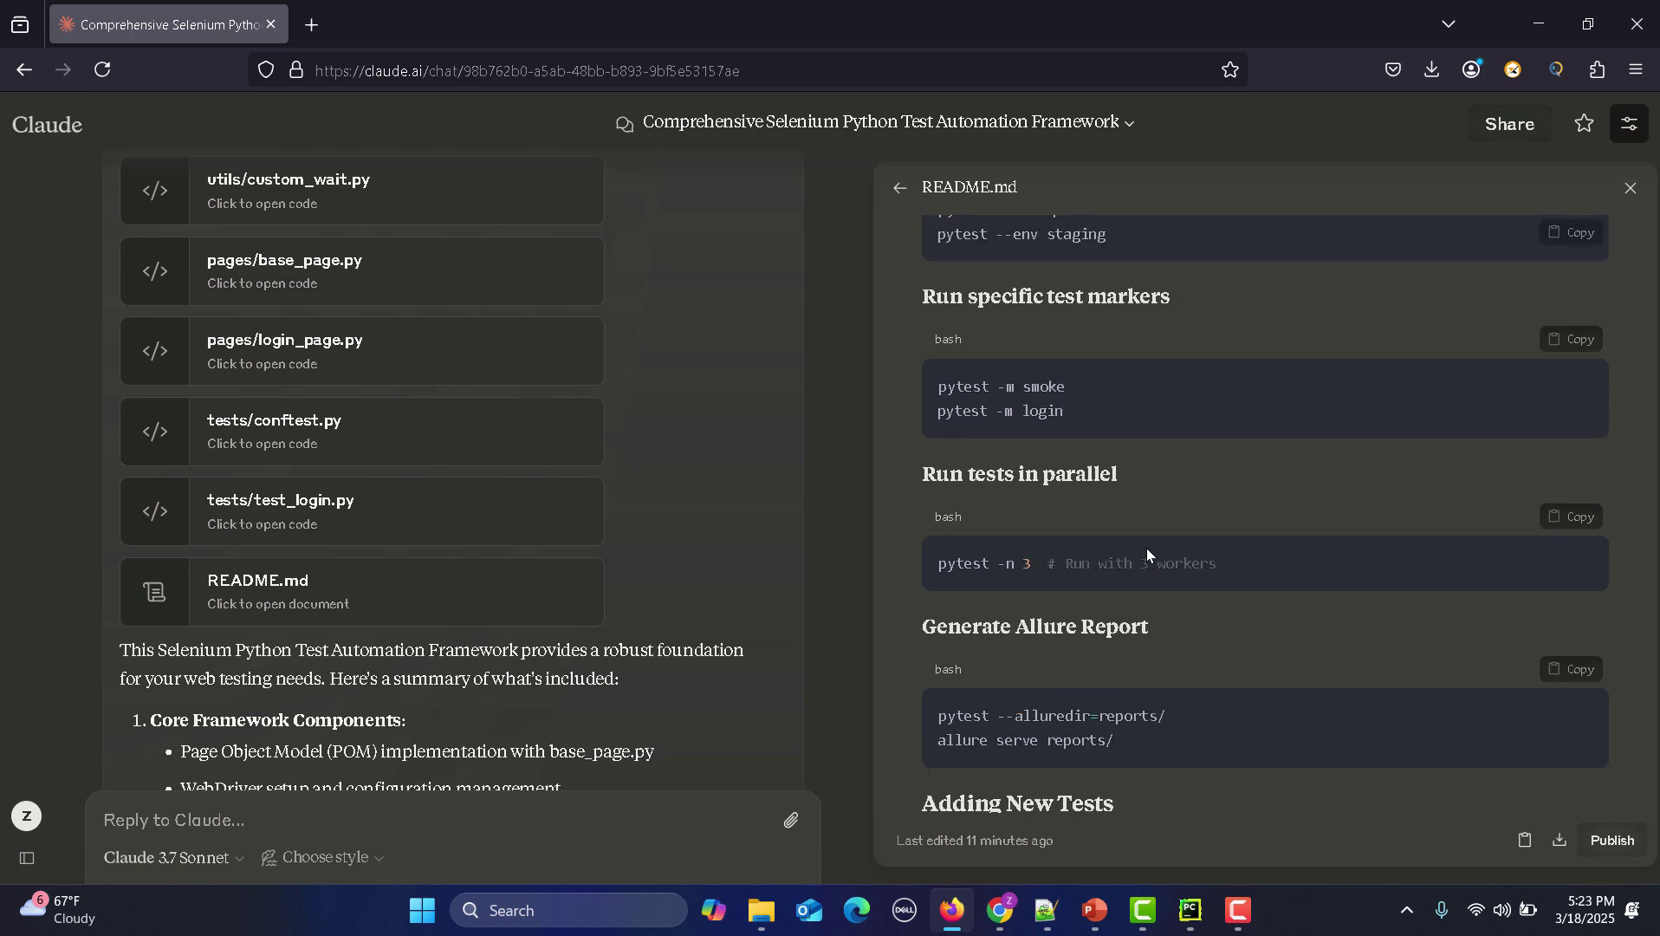
pyautogui.scroll(-2, 1147, 547)
pyautogui.scroll(-2, 1146, 547)
pyautogui.scroll(-2, 1141, 554)
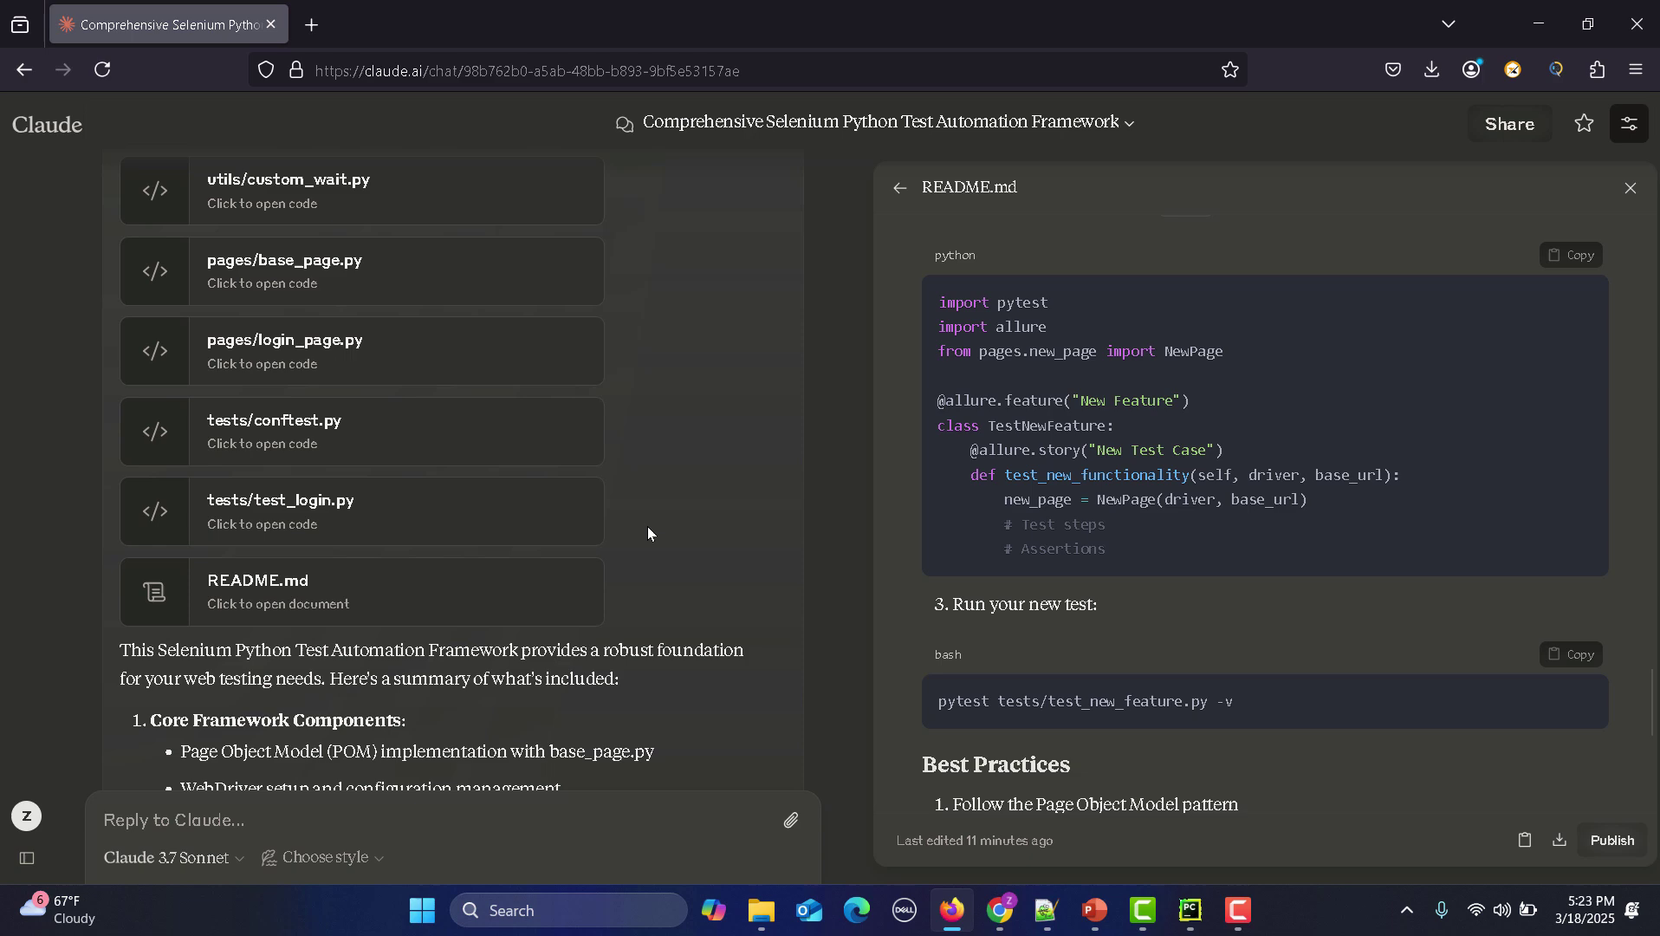
pyautogui.scroll(-3, 644, 526)
pyautogui.scroll(-2, 644, 526)
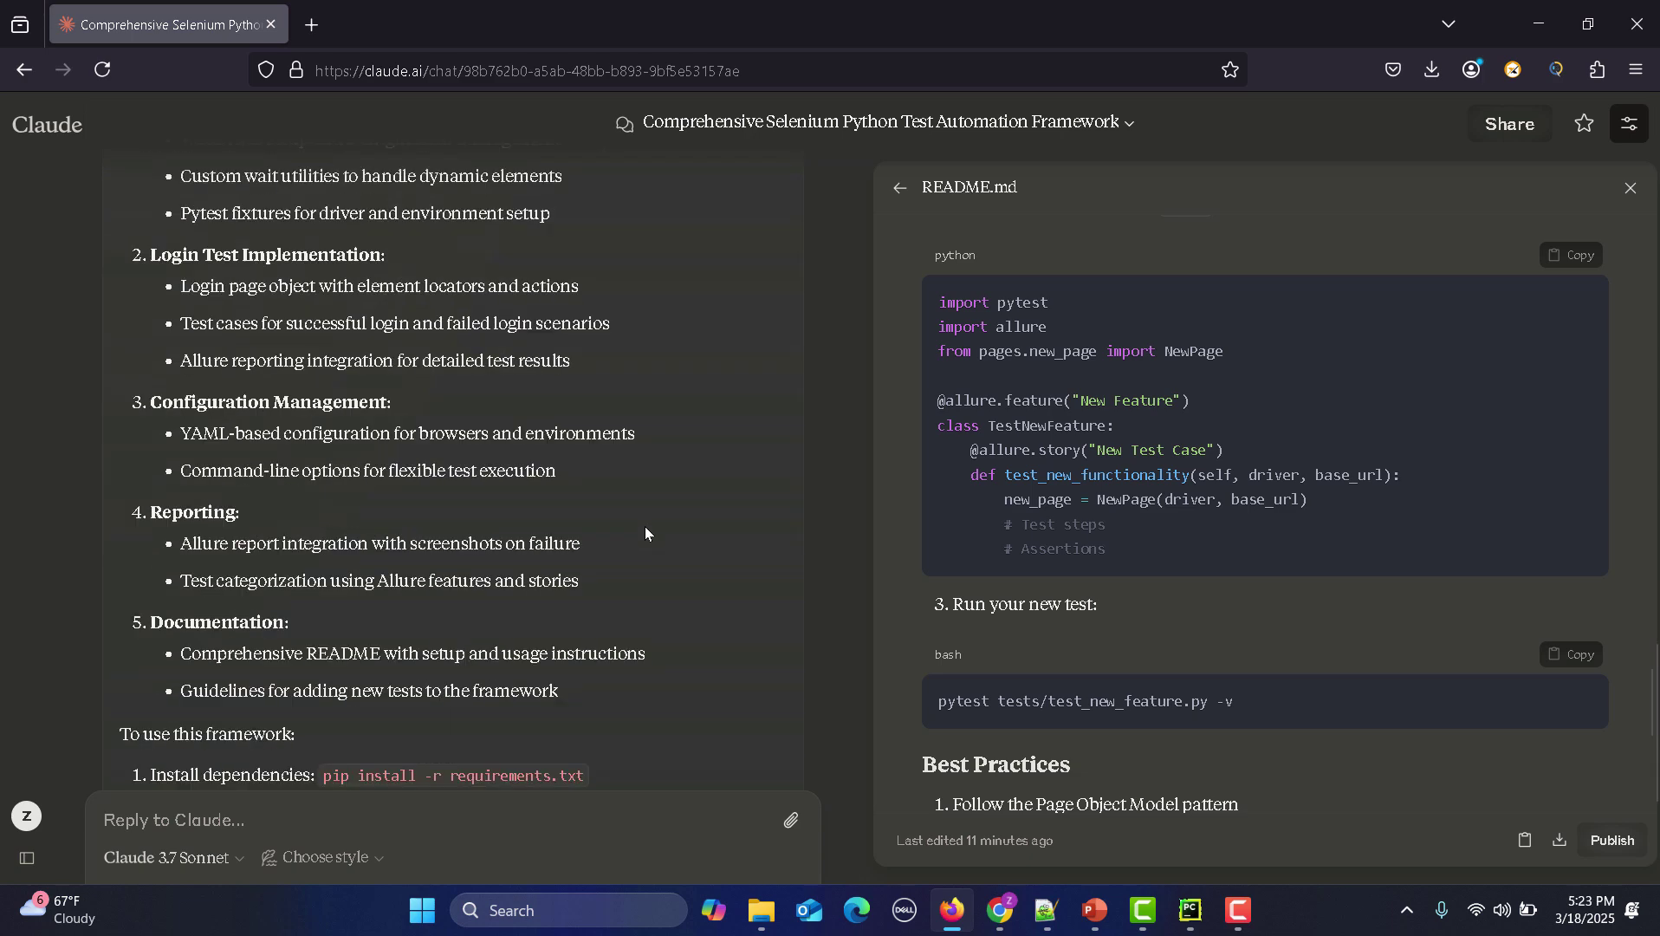
pyautogui.scroll(3, 645, 526)
pyautogui.scroll(3, 645, 526)
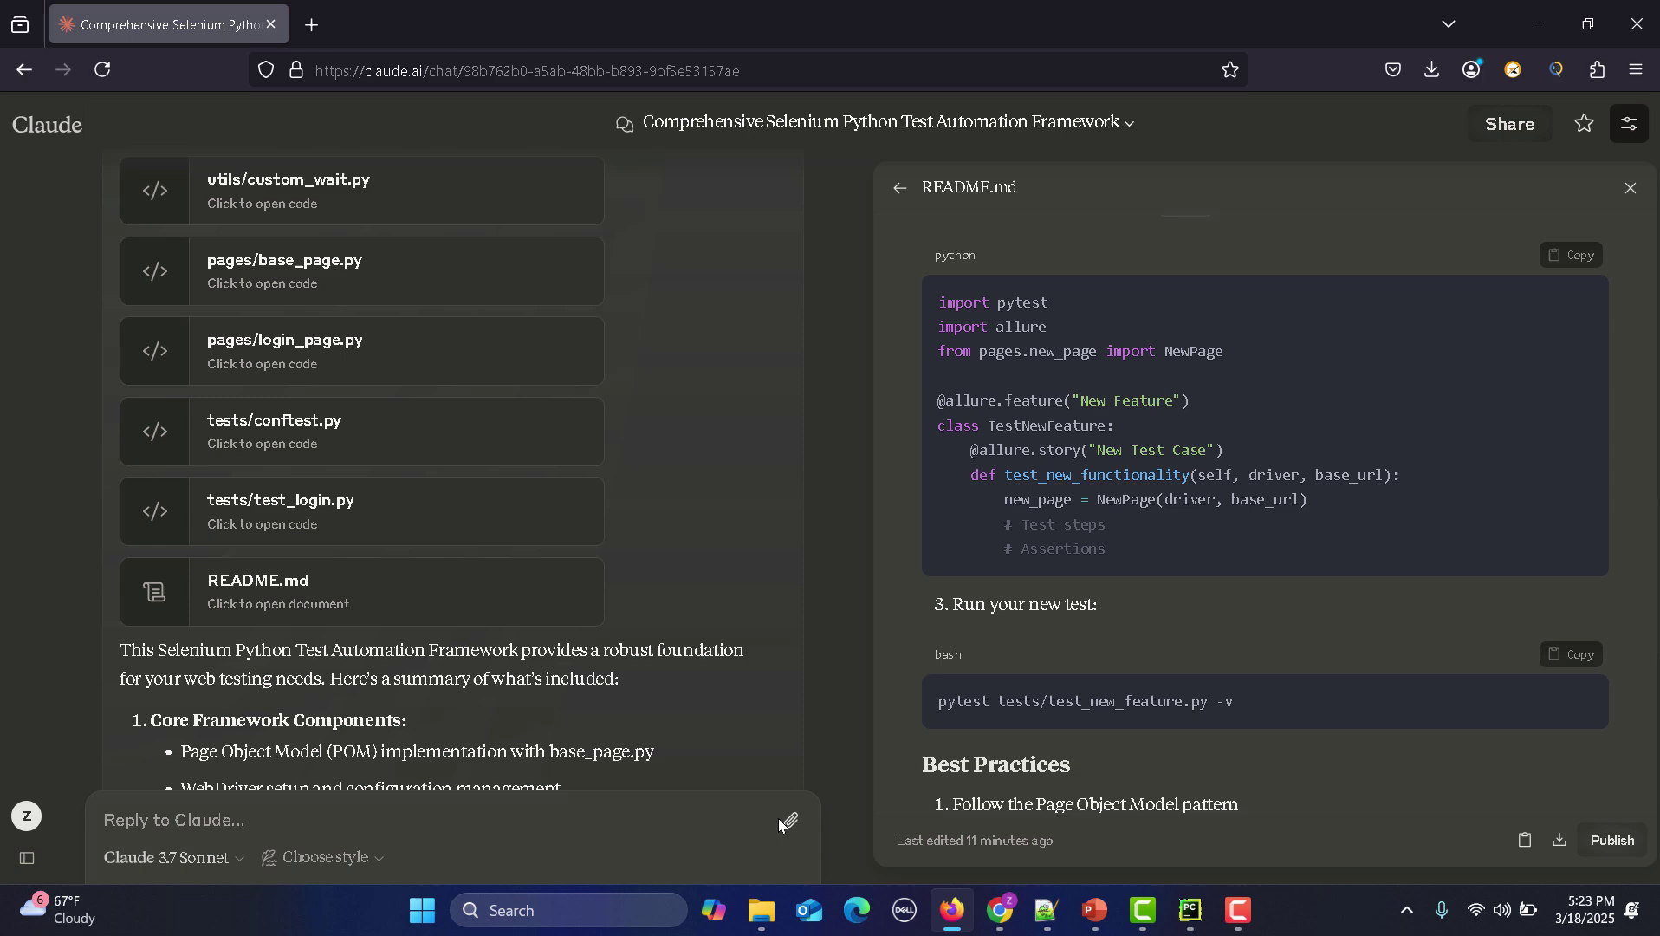
# Open Desktop's selenium-python-framework tests folder in File Explorer, then return to Claude.
pyautogui.click(762, 910)
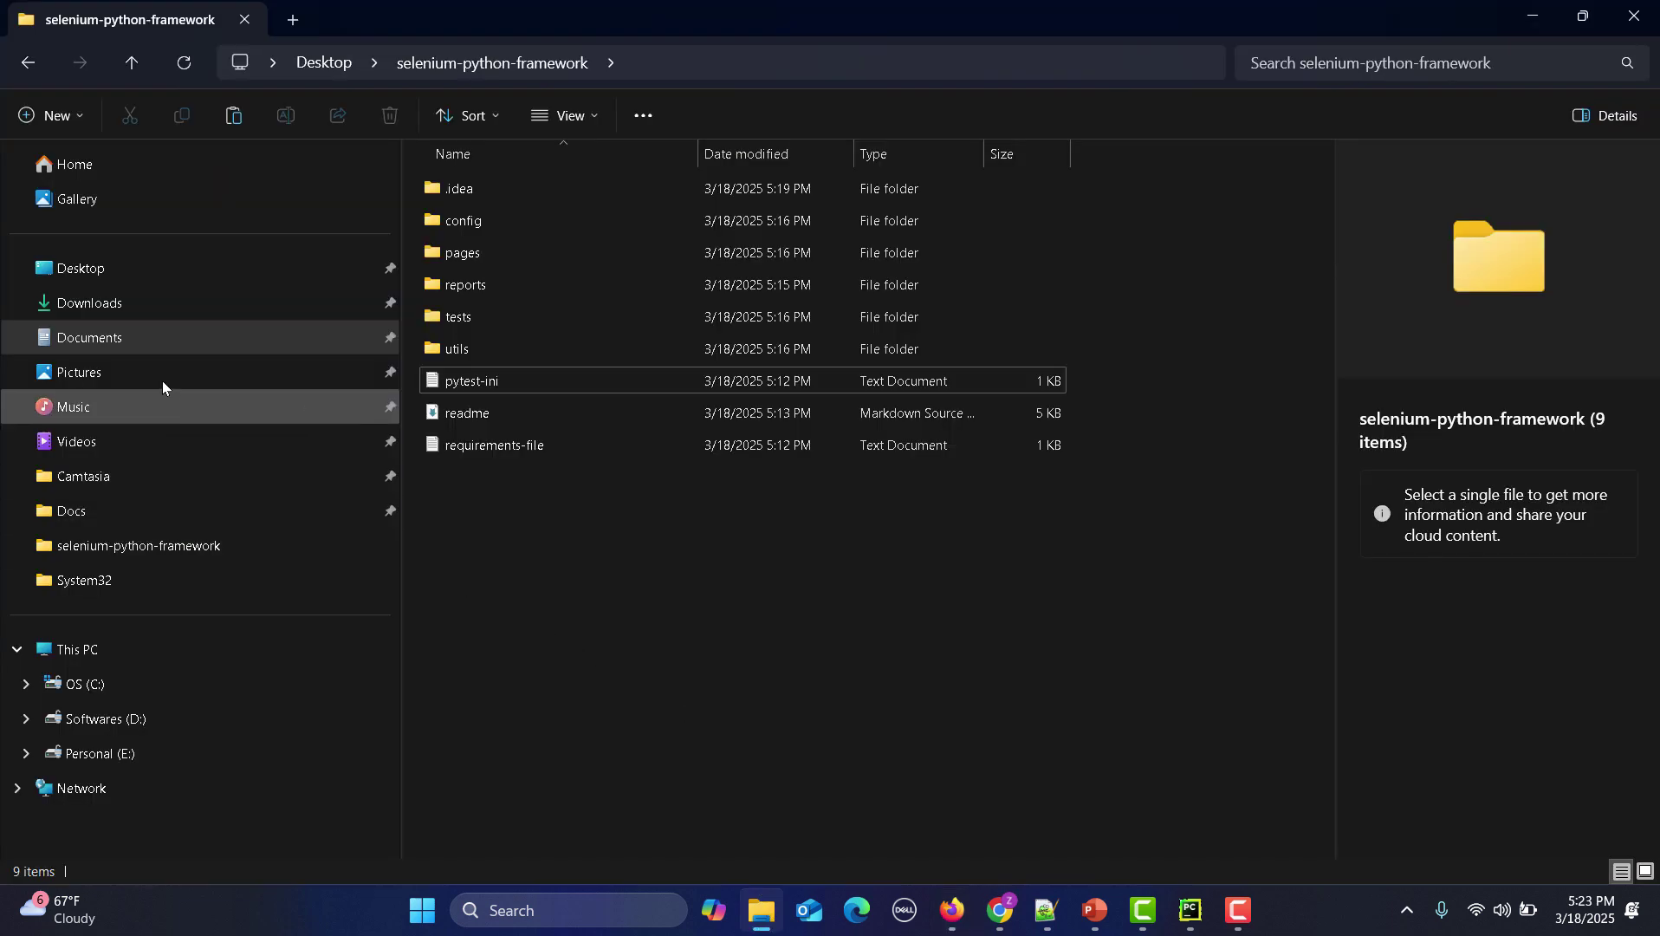
pyautogui.click(126, 306)
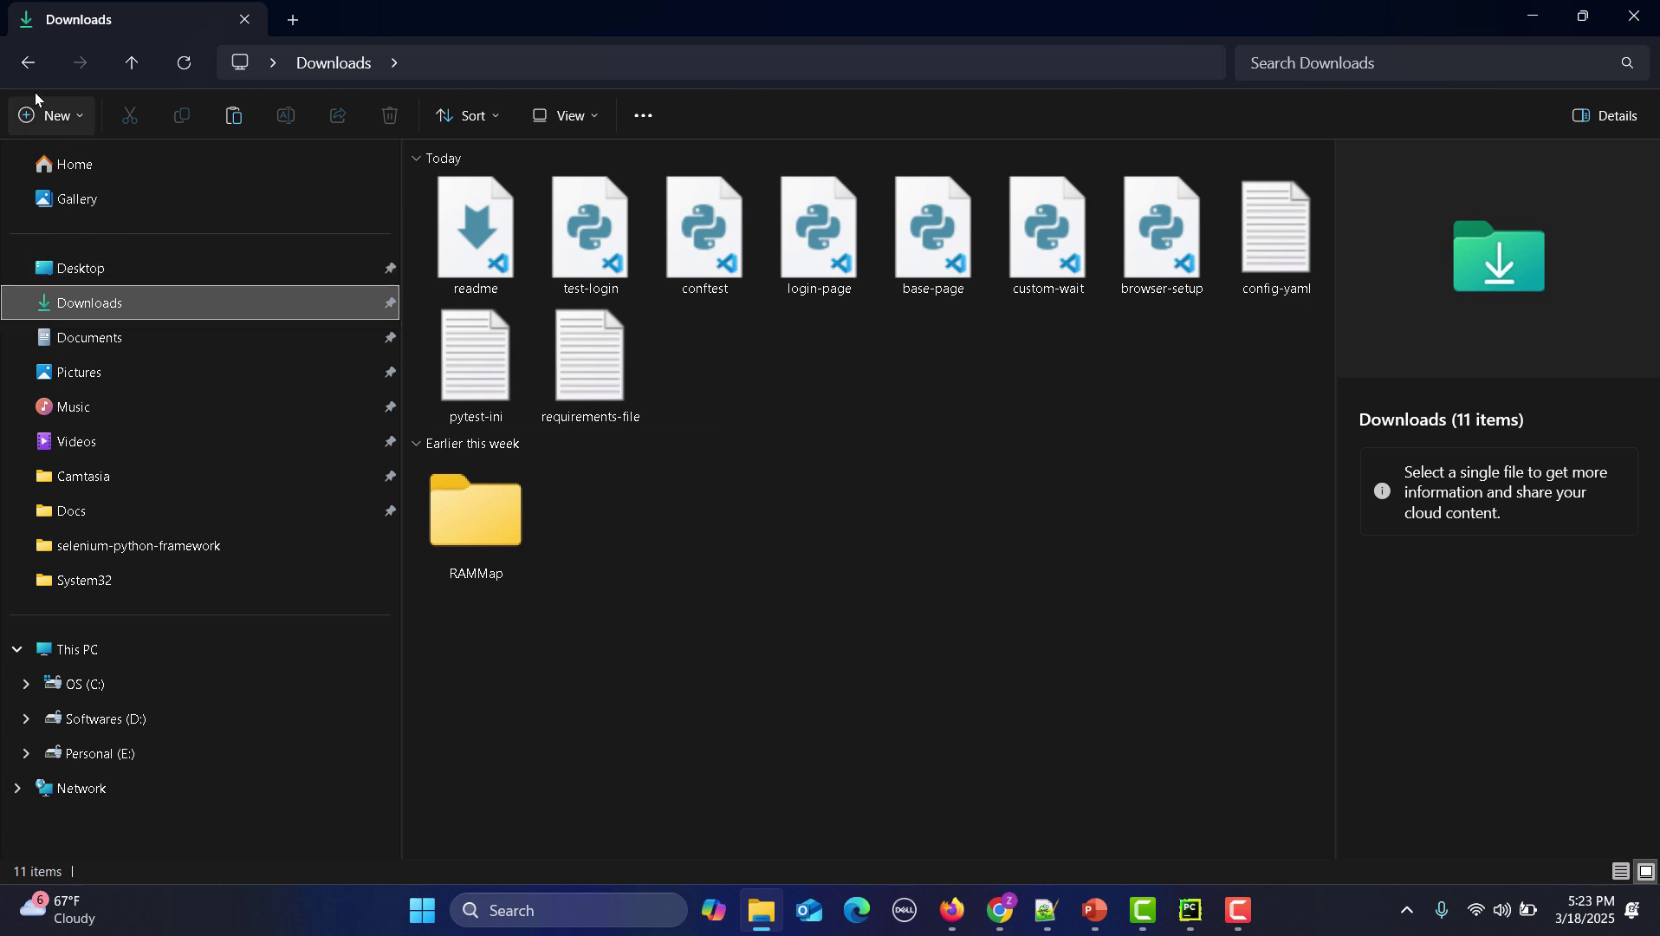
pyautogui.click(68, 268)
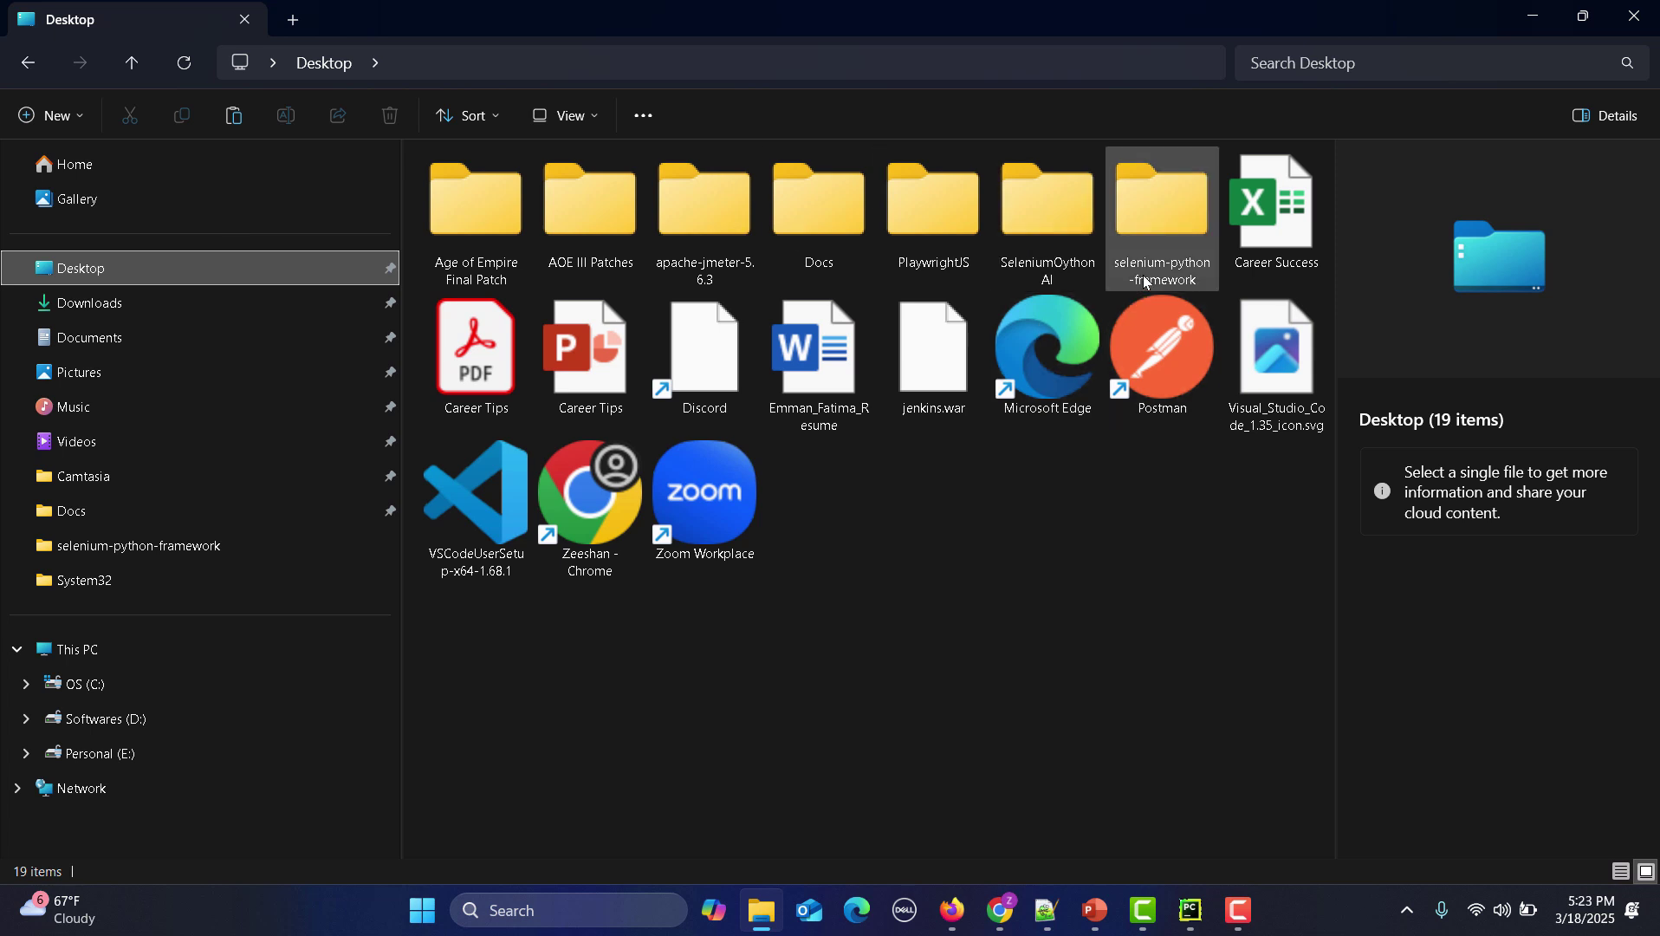
pyautogui.doubleClick(1156, 230)
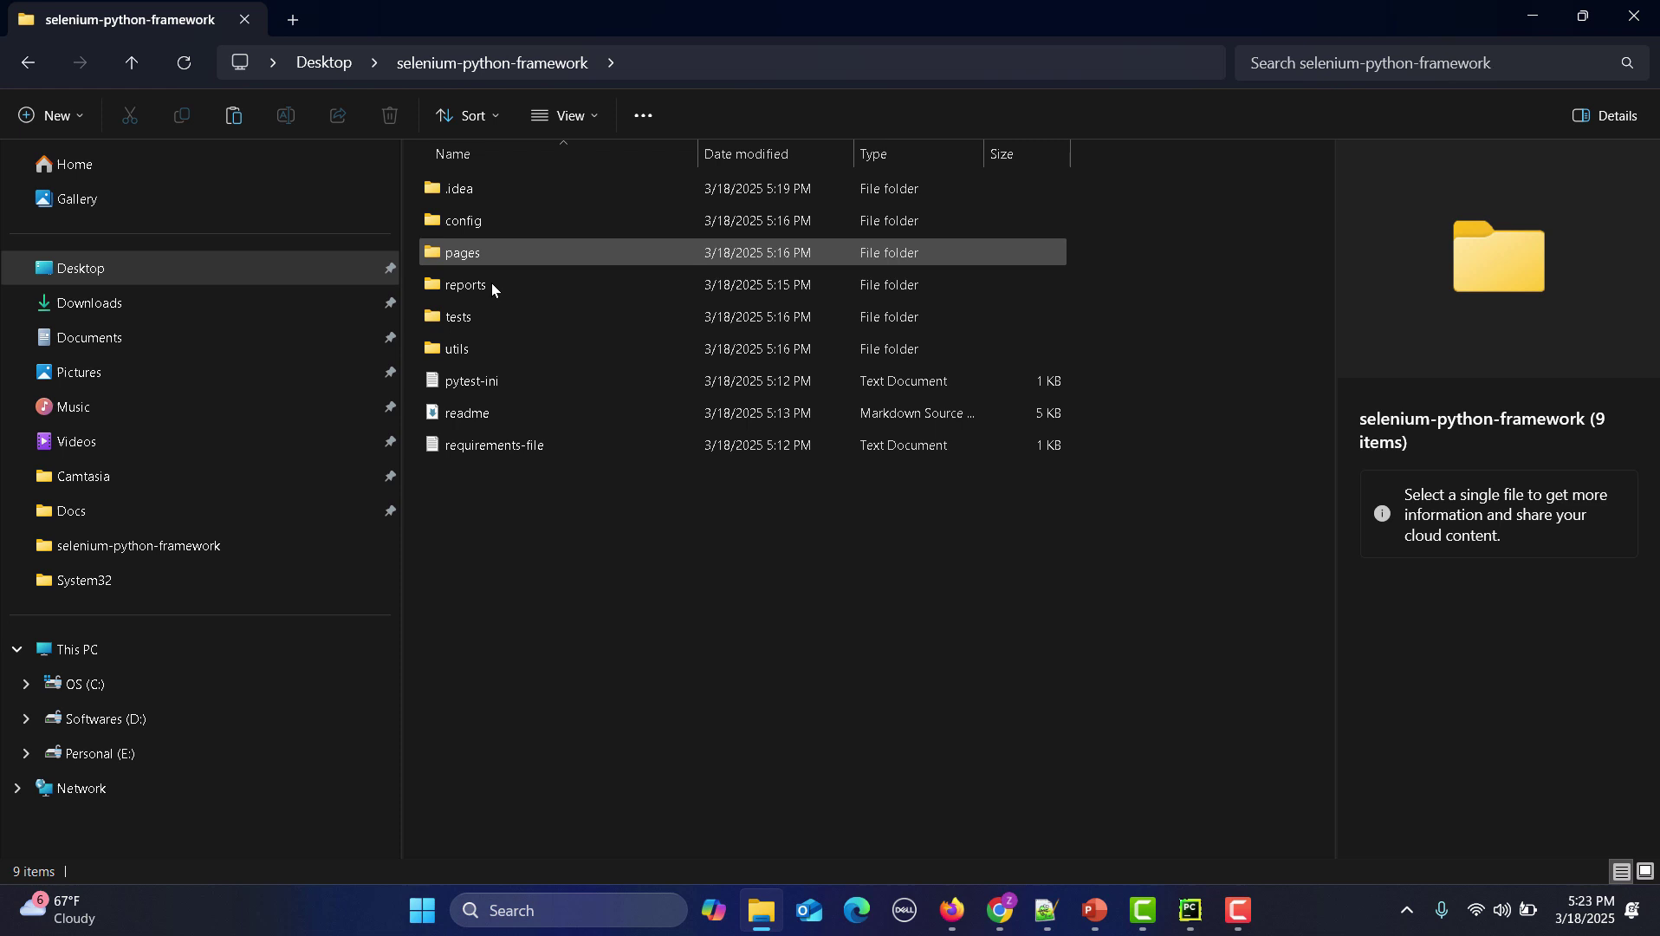
pyautogui.doubleClick(471, 315)
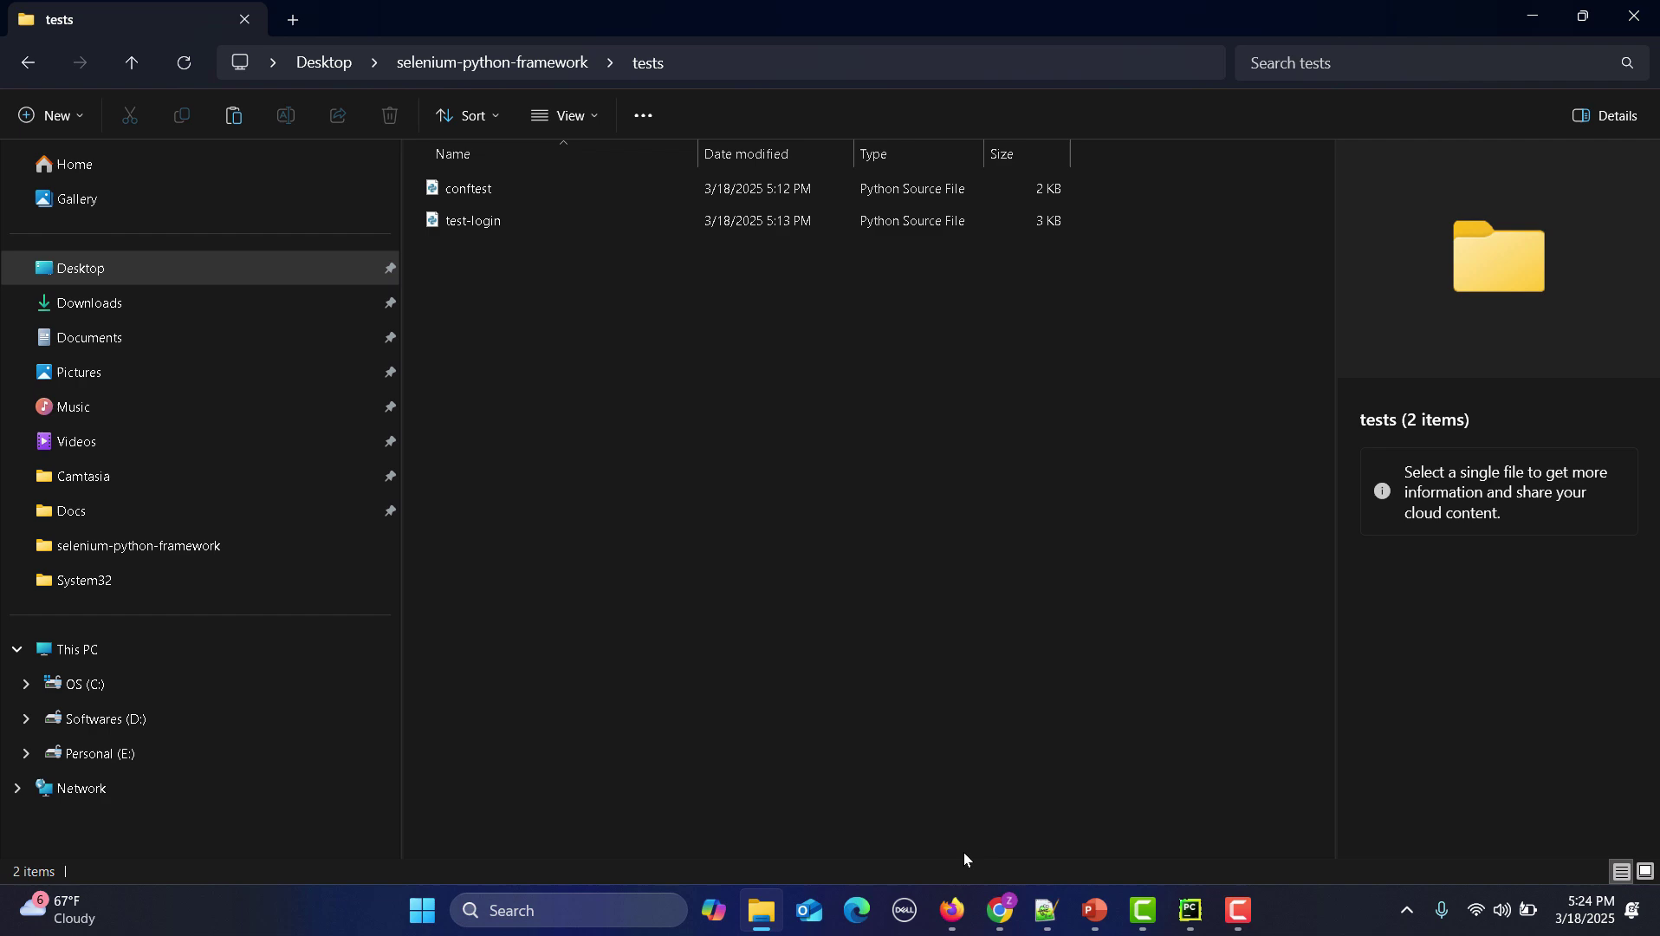
pyautogui.click(952, 910)
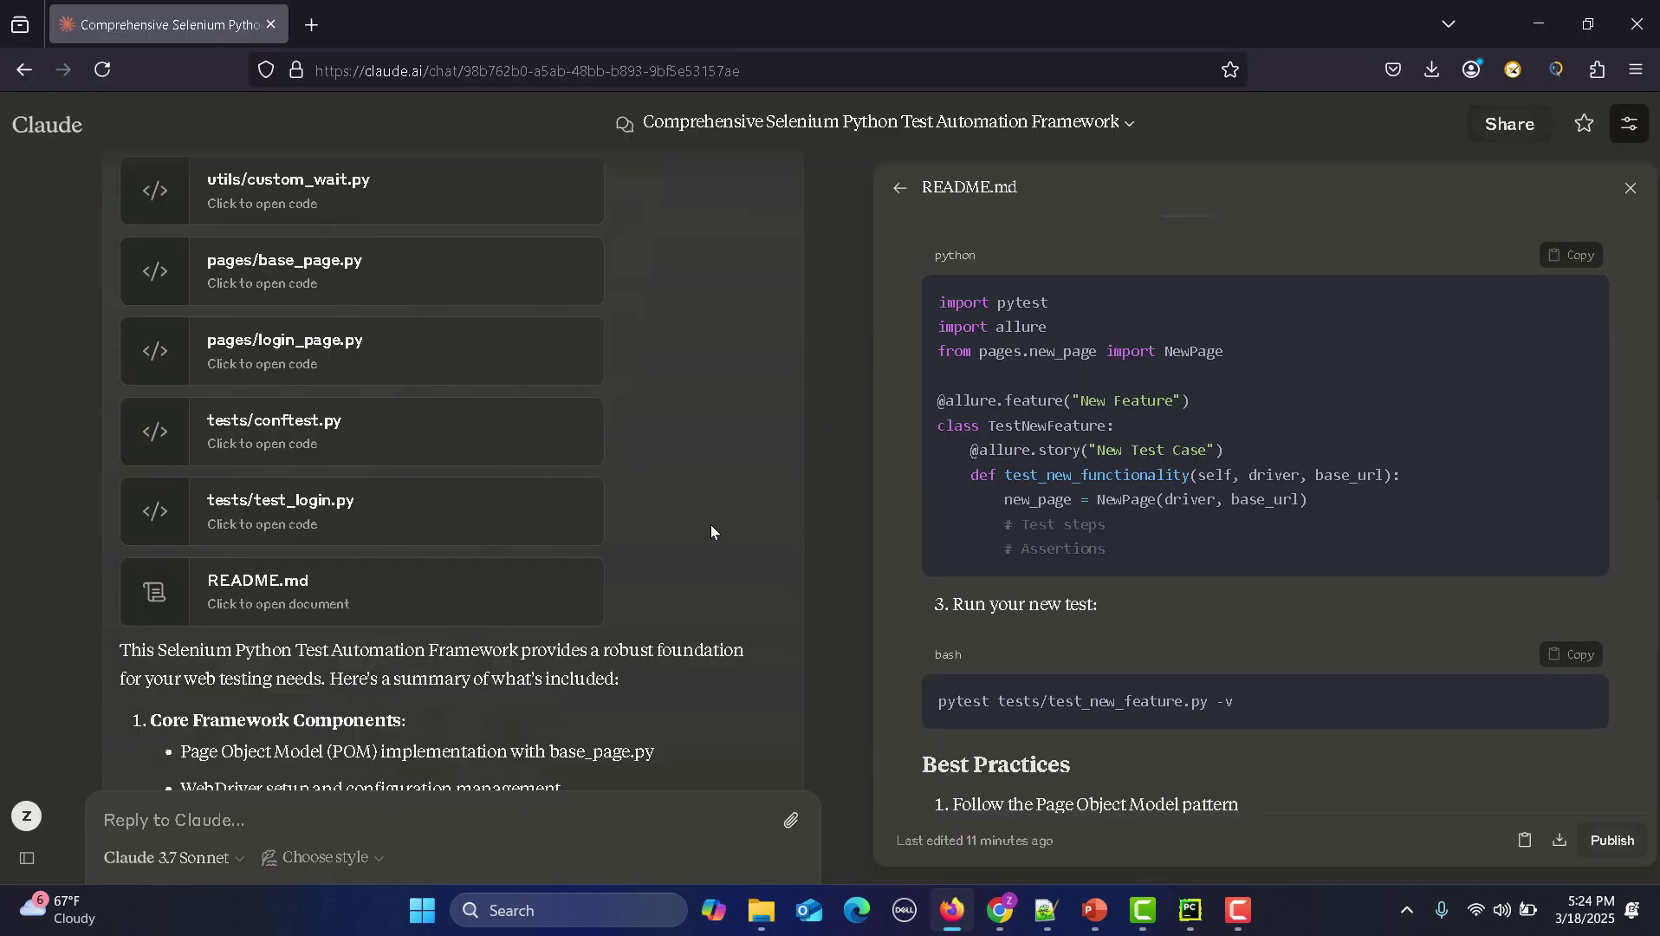
pyautogui.scroll(-5, 710, 523)
pyautogui.scroll(-5, 710, 523)
pyautogui.scroll(-5, 710, 523)
pyautogui.scroll(-2, 710, 523)
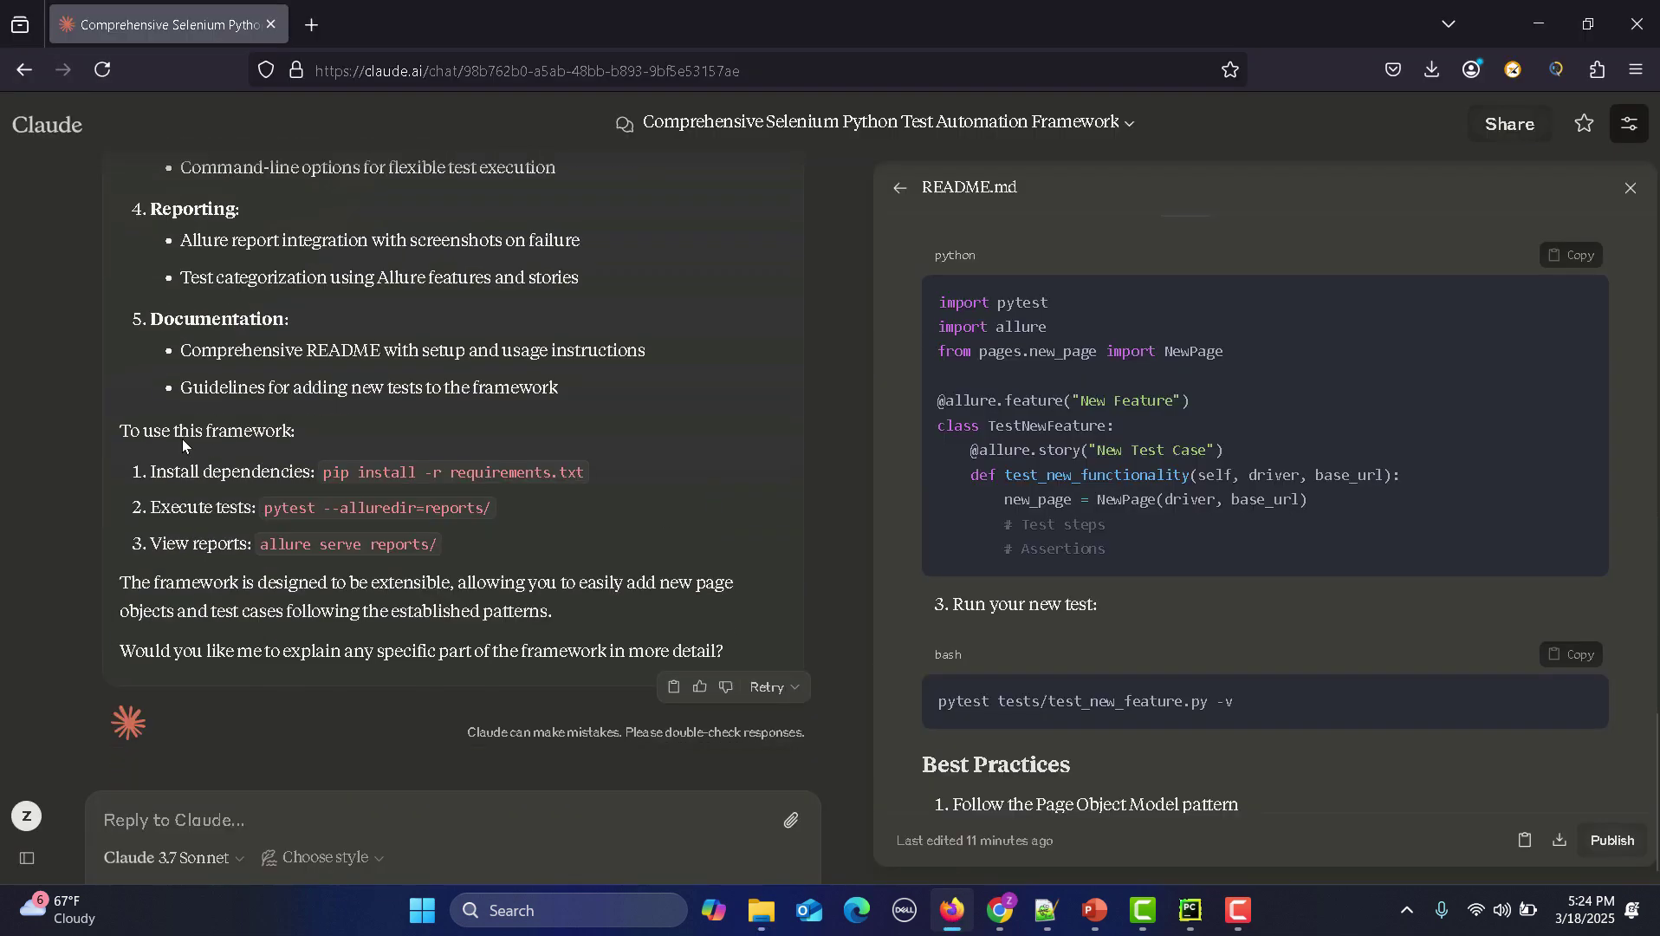
pyautogui.moveTo(26, 428)
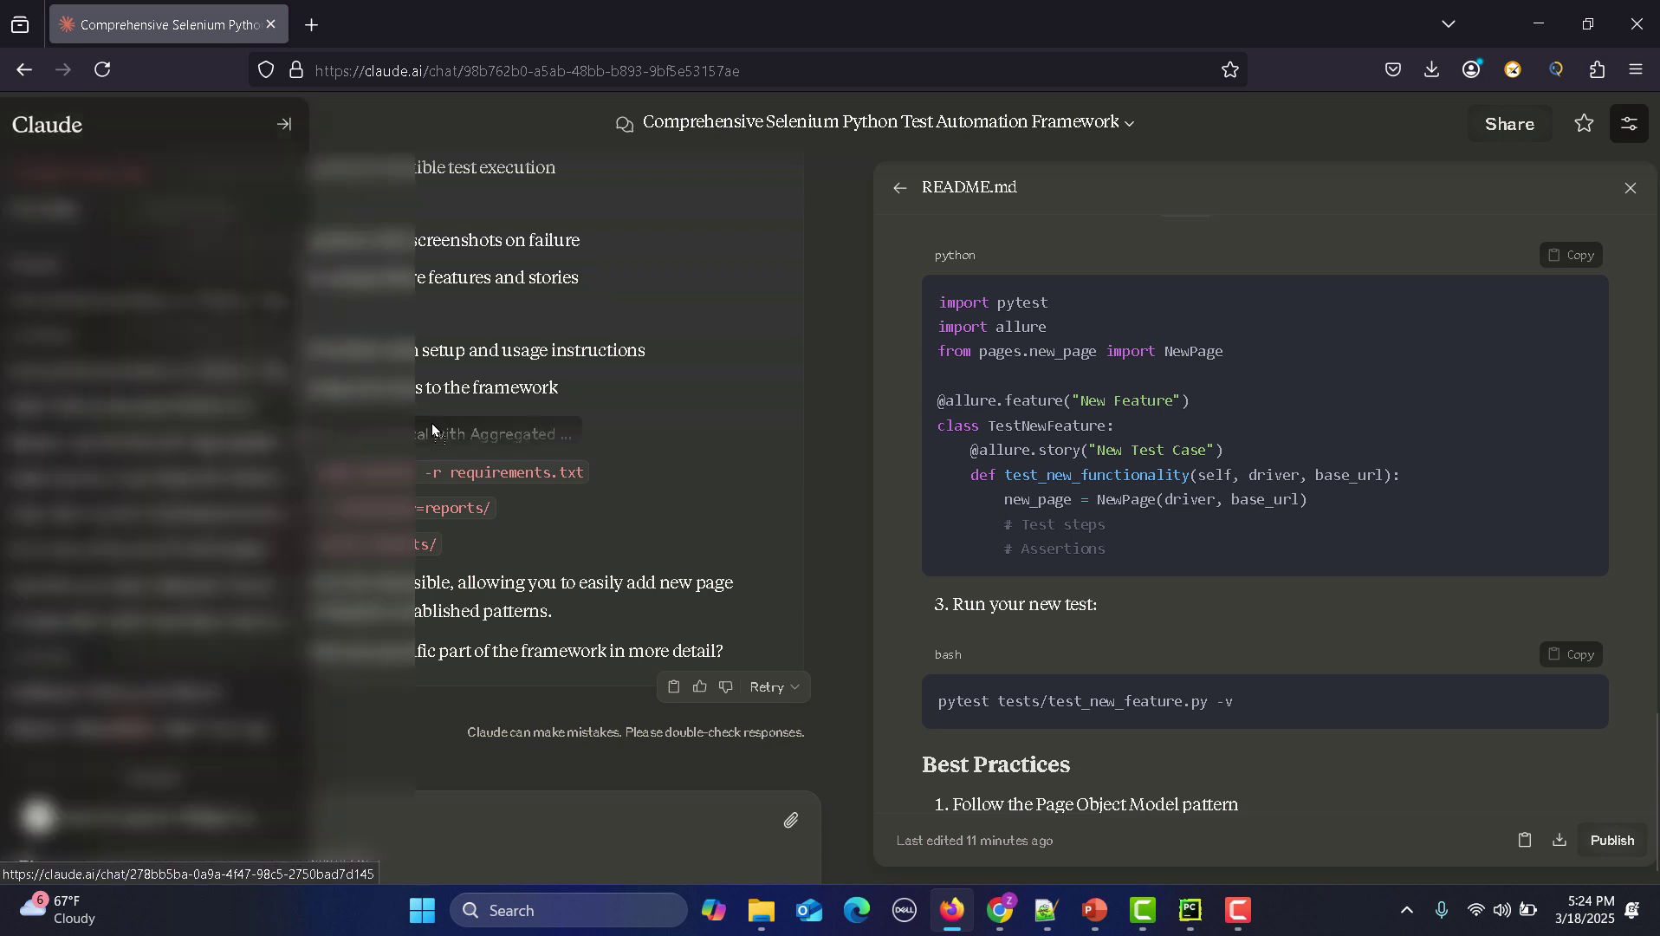
# Hide Claude's chat history sidebar and bring up the selenium-python-framework project in PyCharm.
pyautogui.click(284, 125)
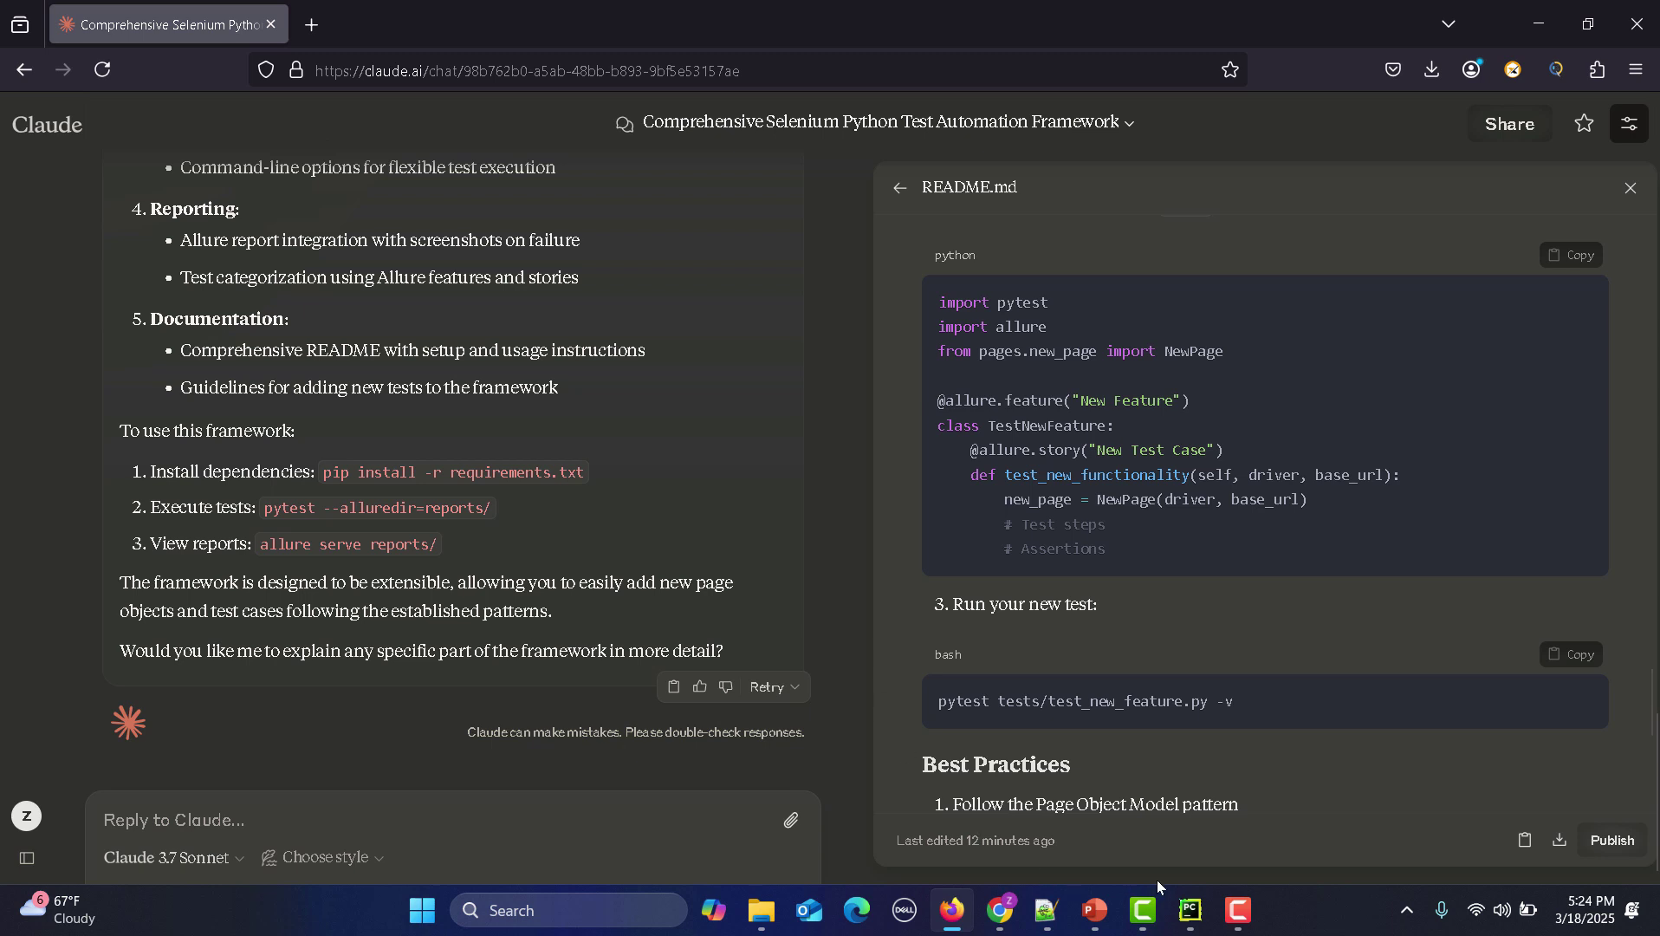
pyautogui.click(1185, 910)
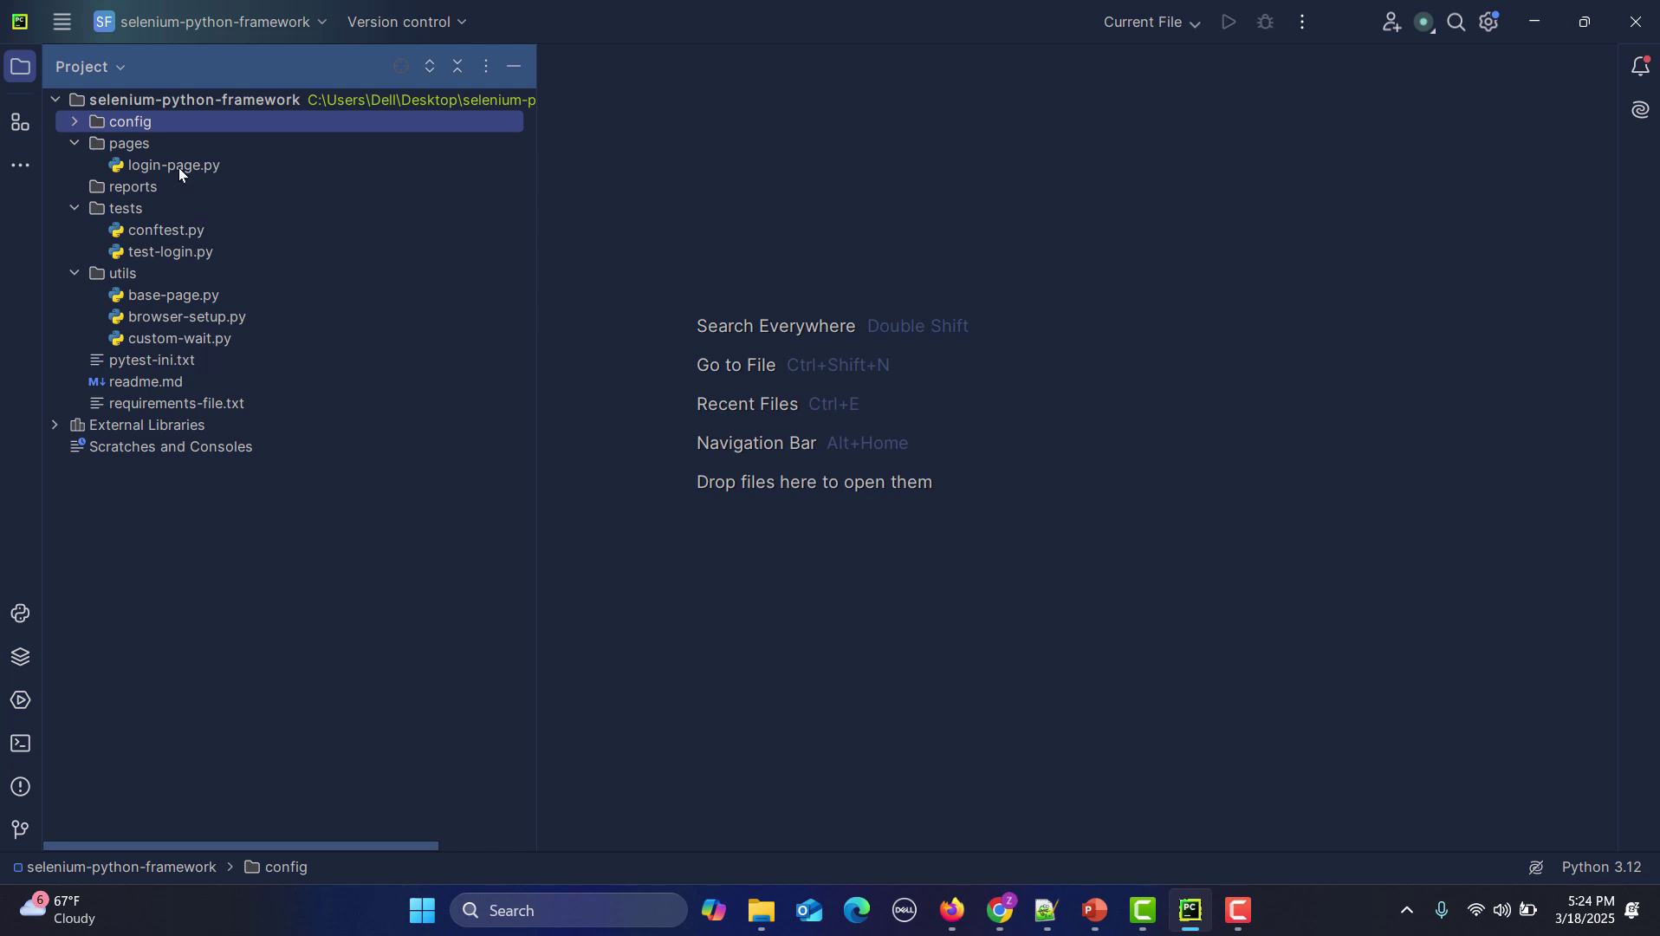
# Open readme.md from the Project tree, then select login-page.py.
pyautogui.doubleClick(157, 380)
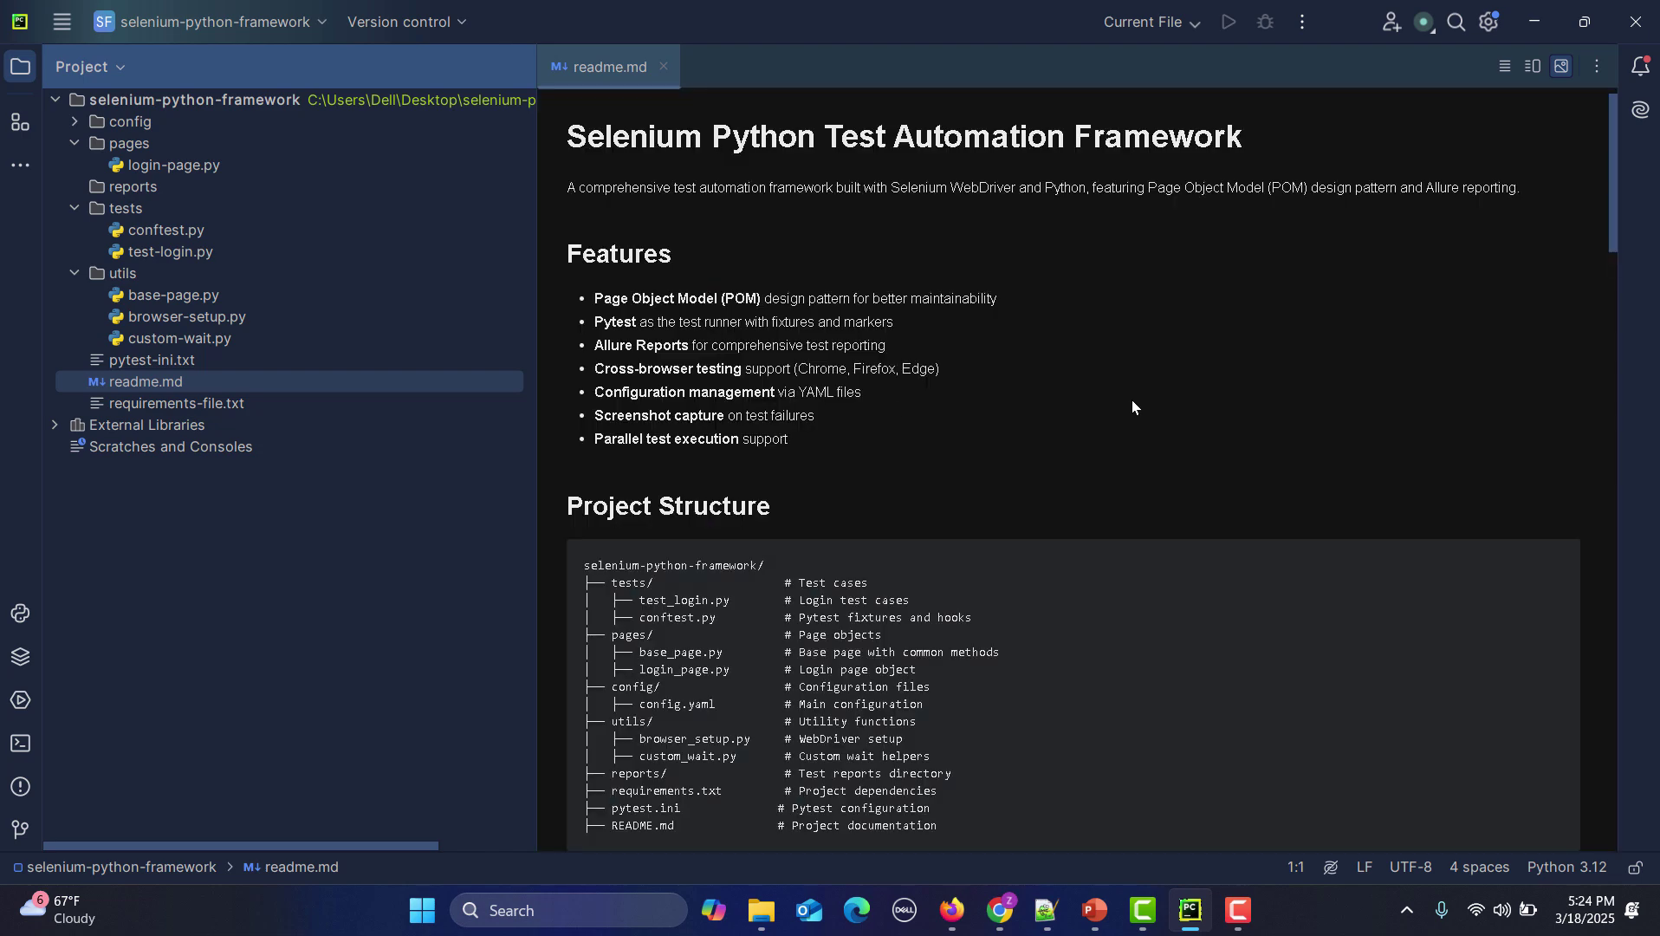
pyautogui.scroll(-1, 1131, 402)
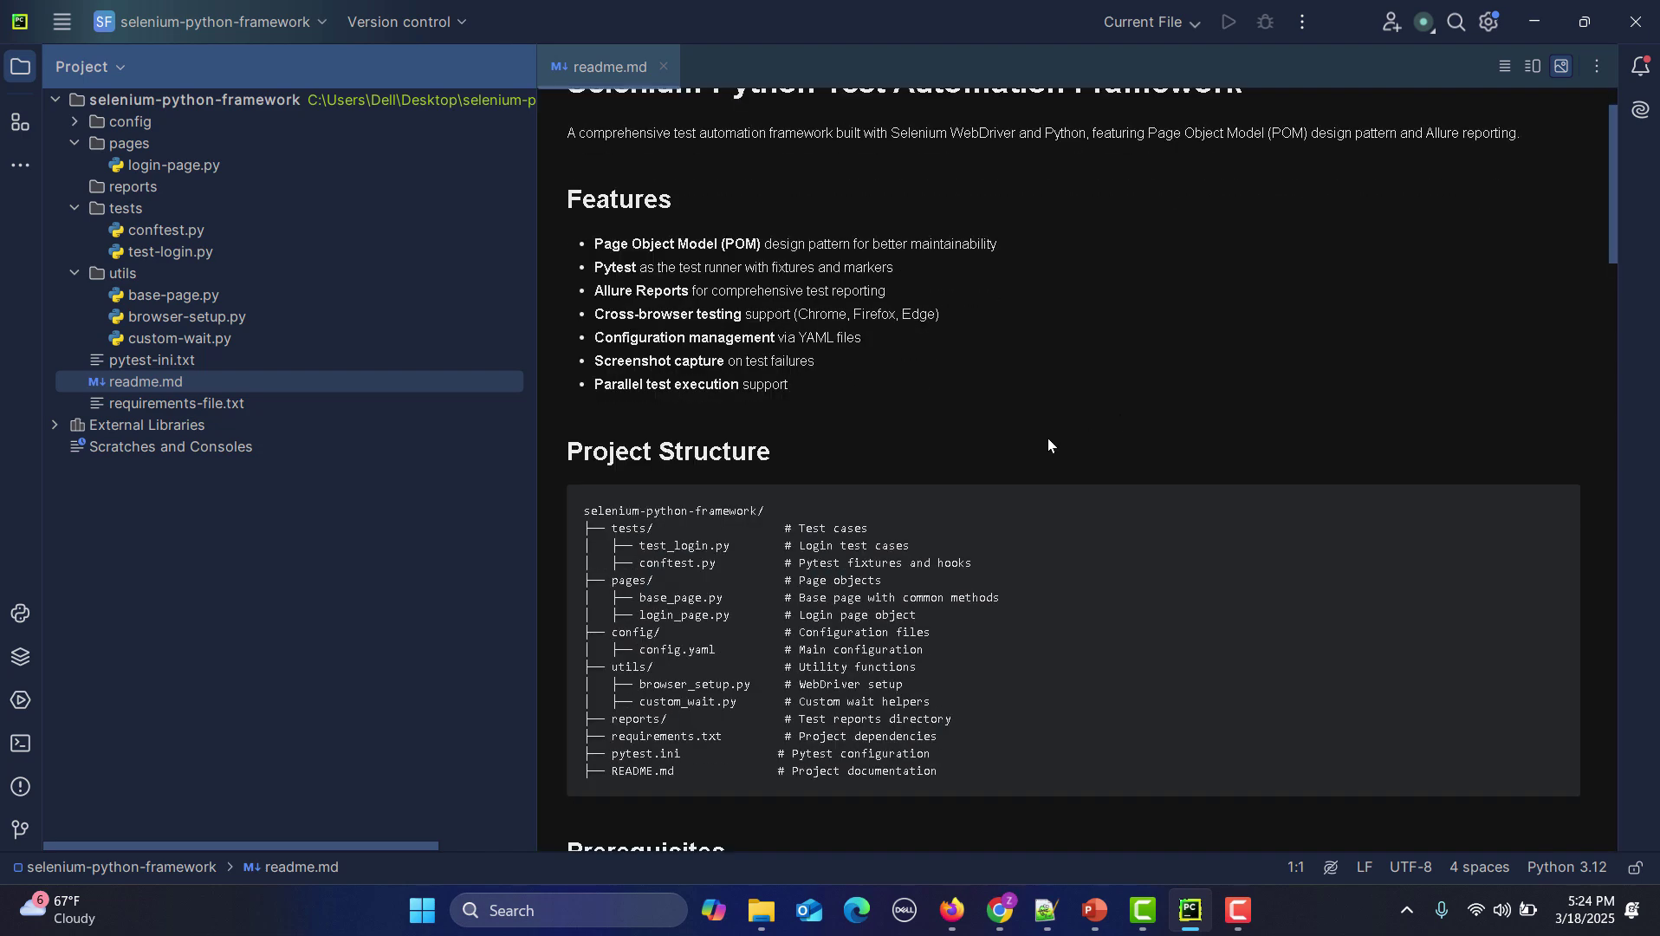
pyautogui.scroll(-2, 1048, 437)
pyautogui.scroll(-2, 1045, 446)
pyautogui.scroll(-2, 1040, 451)
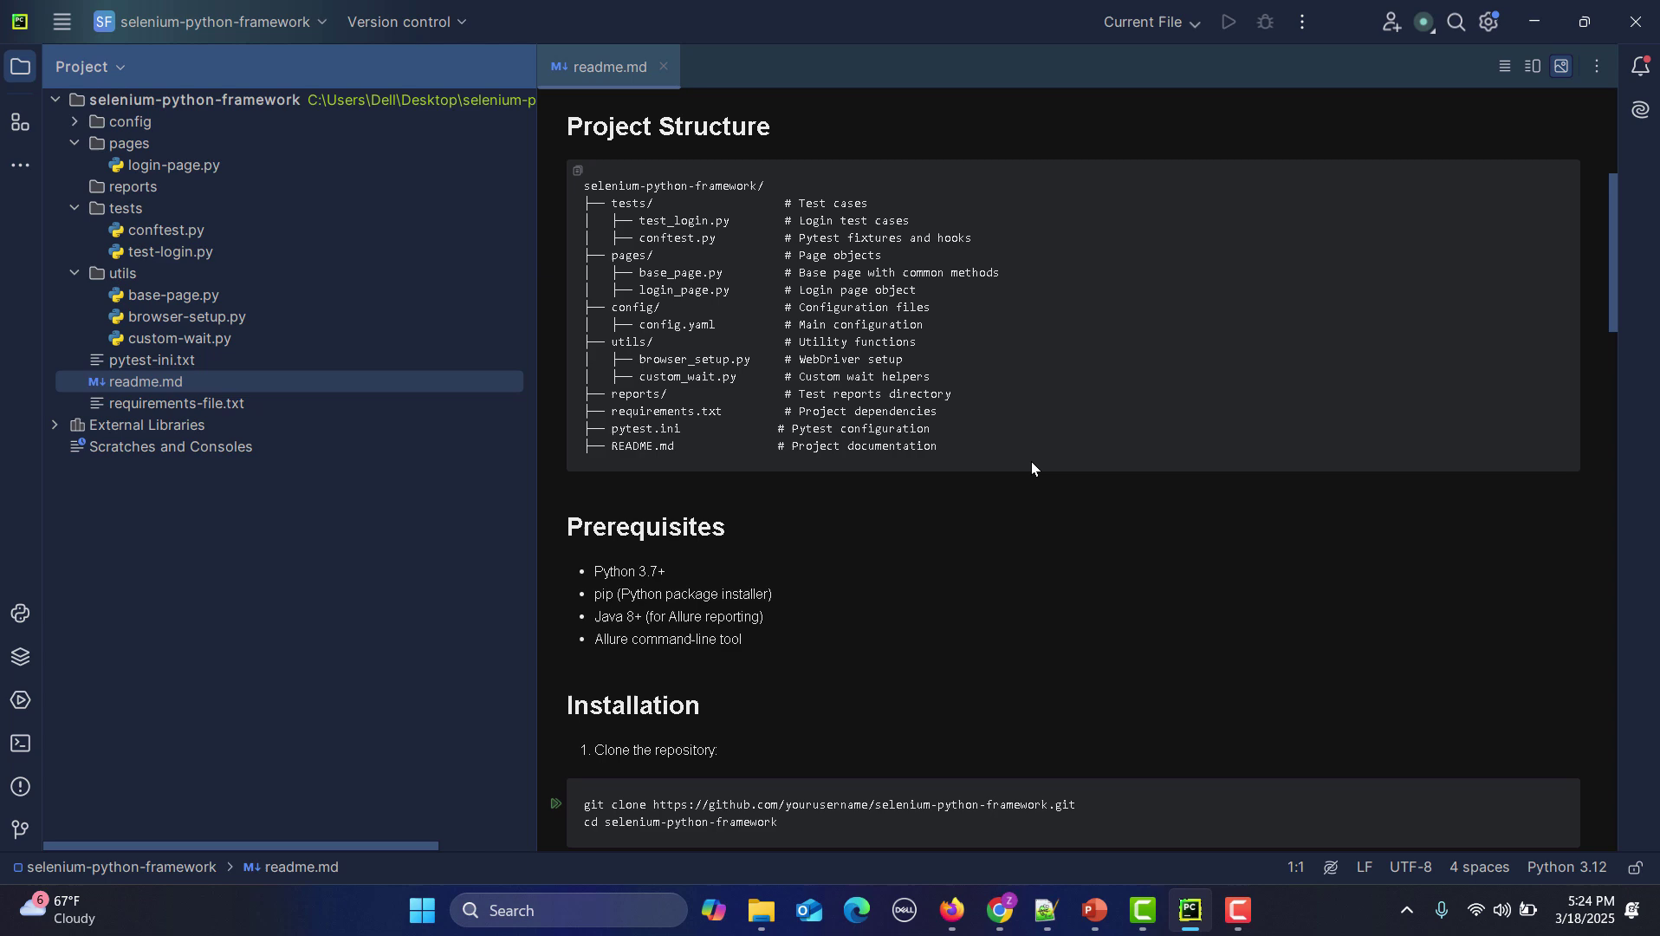
pyautogui.scroll(-1, 1031, 460)
pyautogui.scroll(-1, 1031, 461)
pyautogui.scroll(1, 1031, 461)
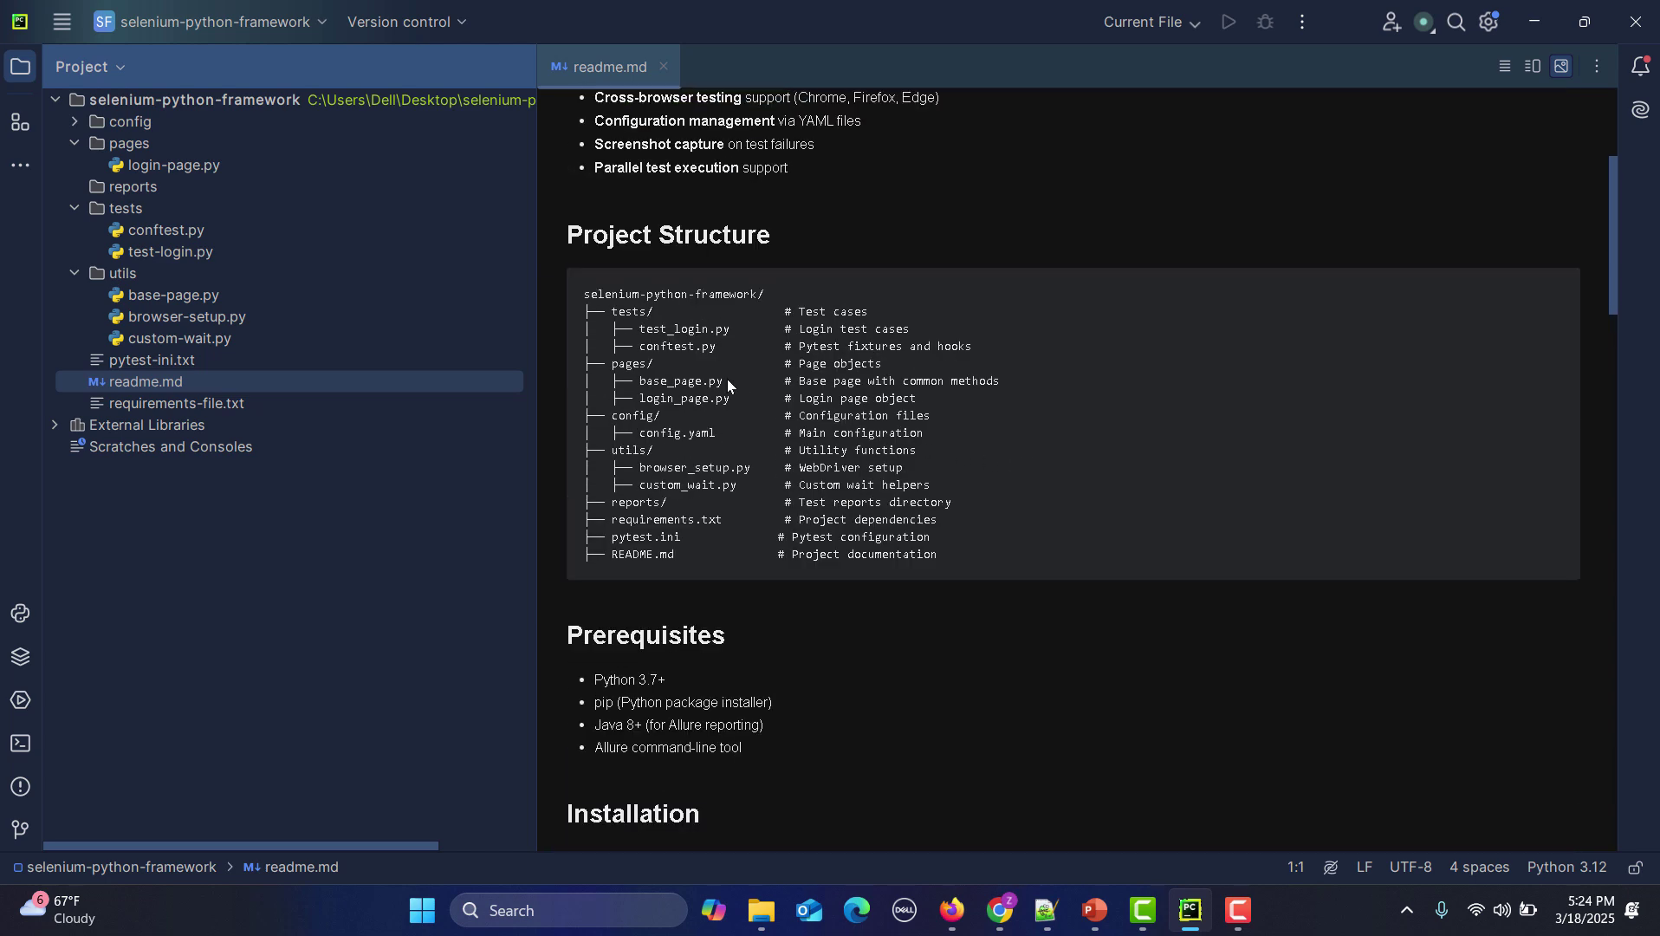
pyautogui.scroll(1, 1031, 460)
pyautogui.click(171, 165)
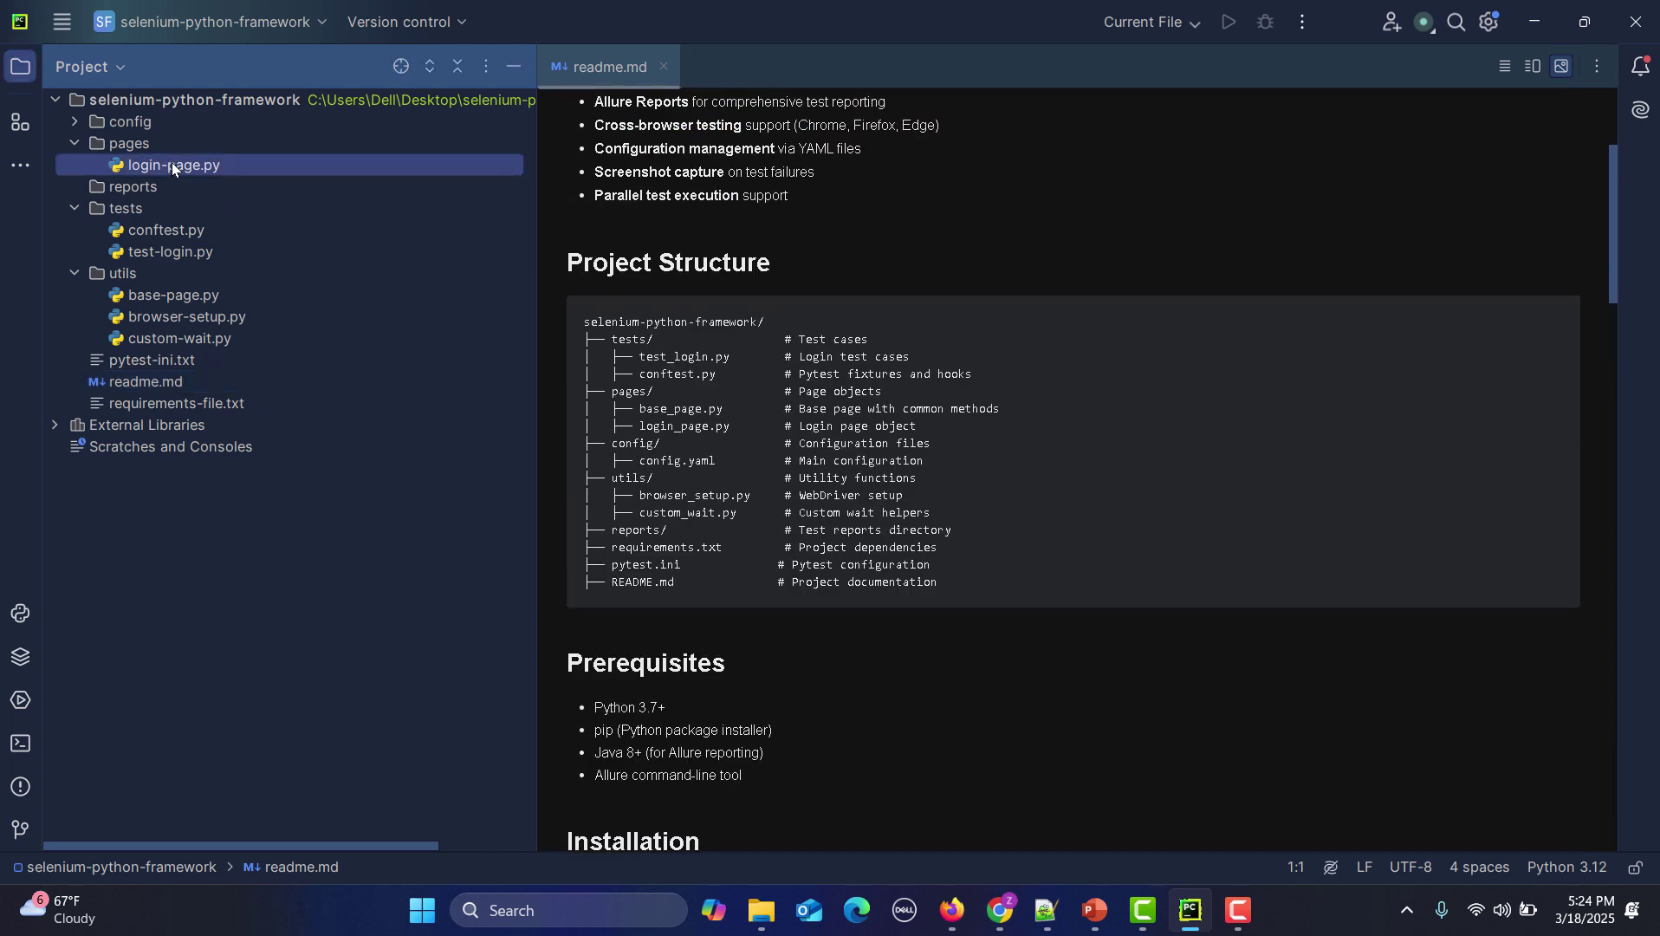
# Open login-page.py from pages and base-page.py from utils in the editor.
pyautogui.doubleClick(175, 165)
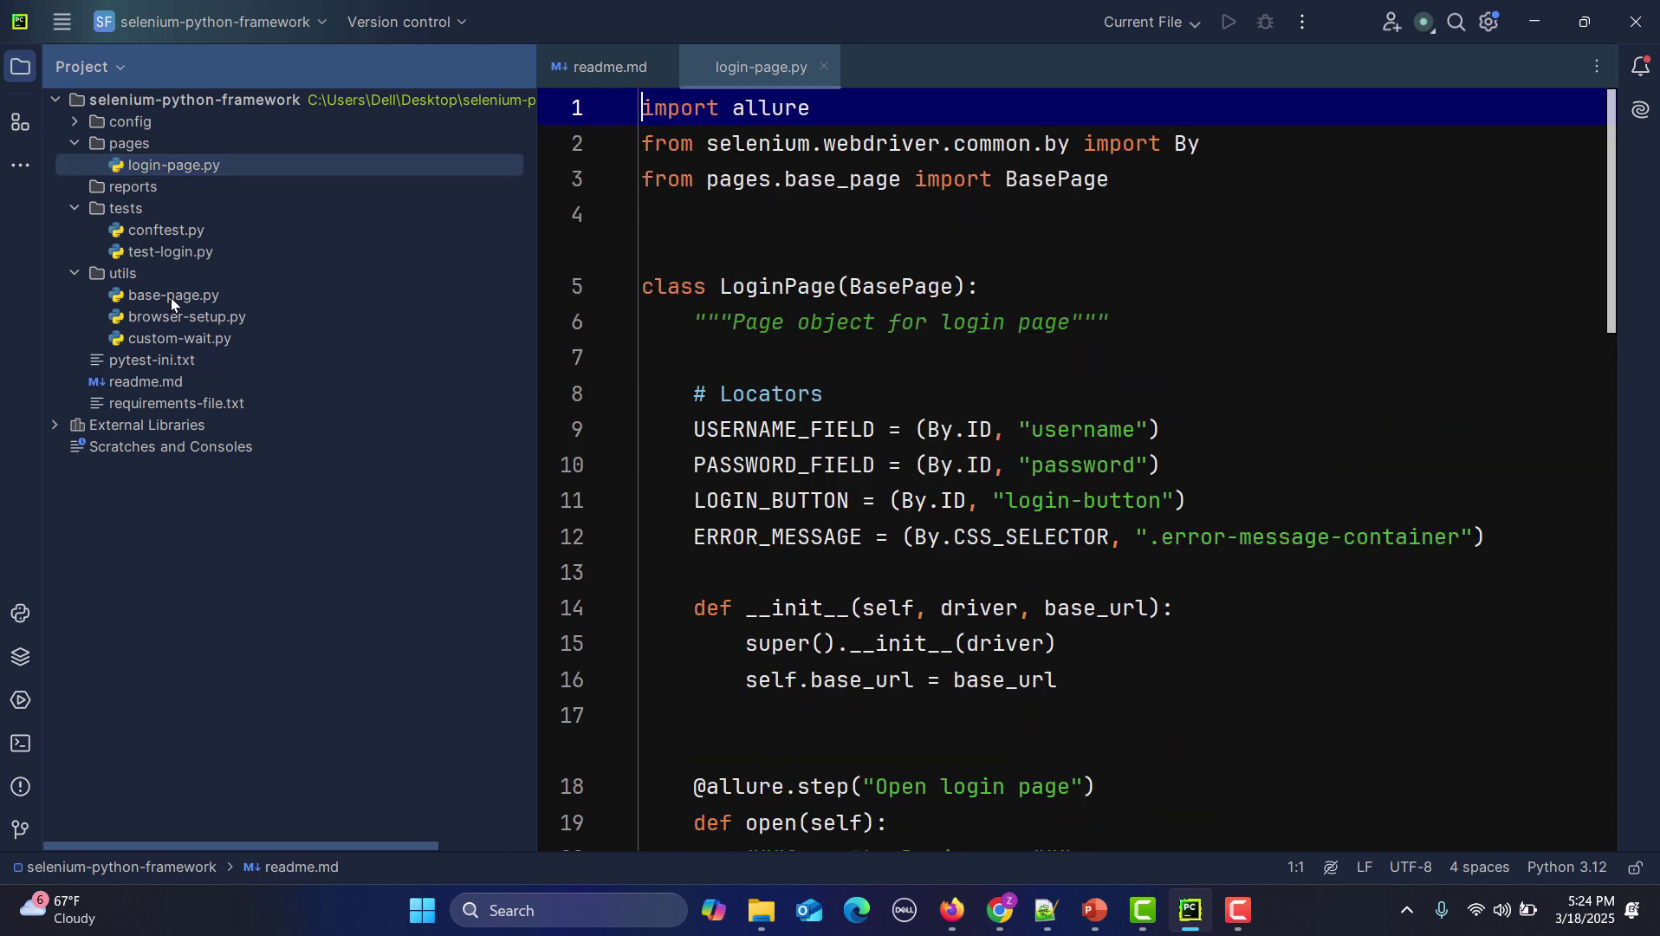
pyautogui.doubleClick(154, 301)
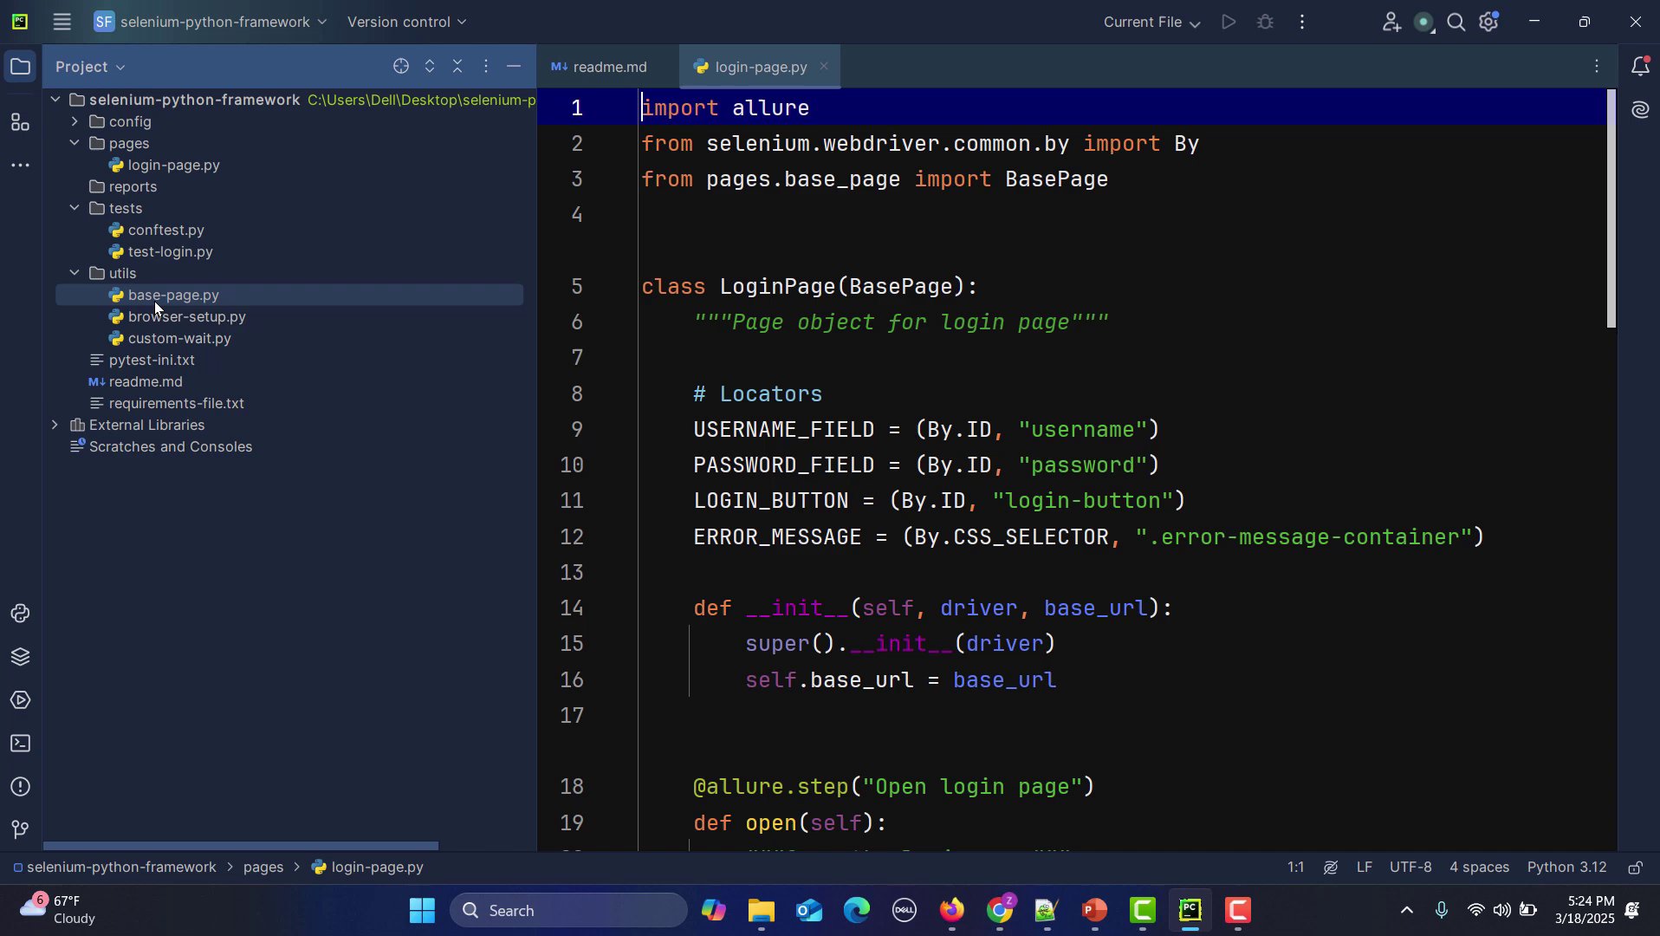